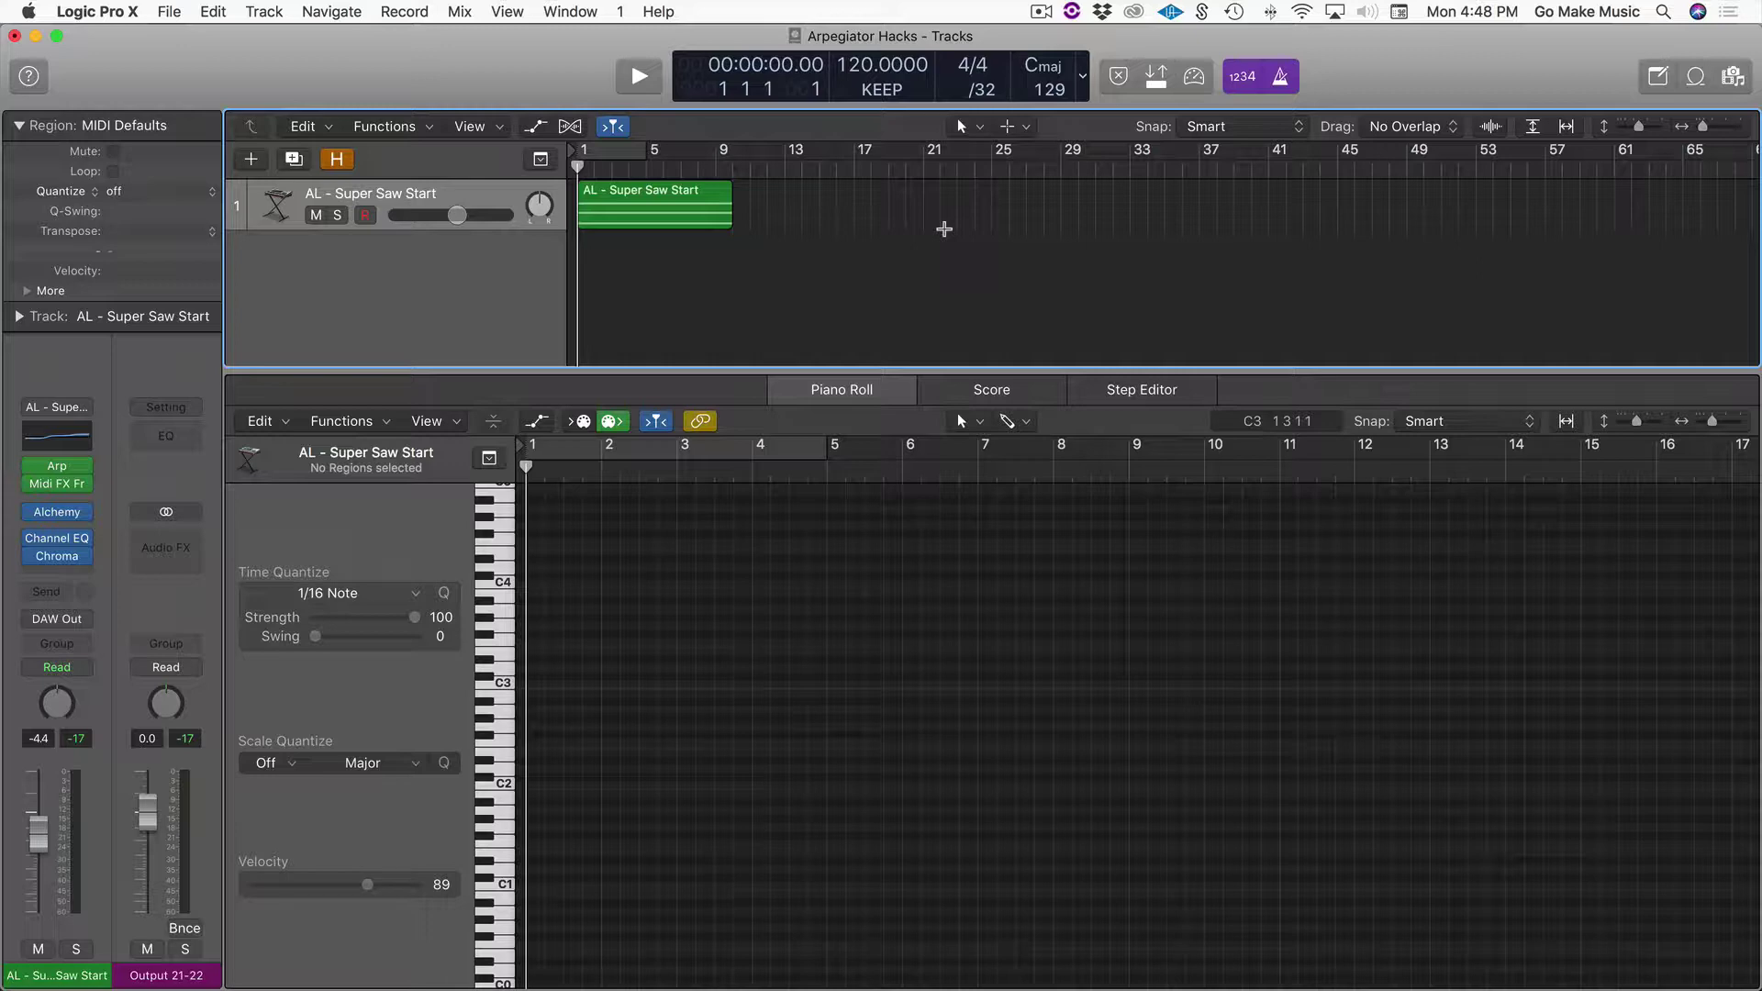
Step: Select the AL - Super Saw Start region to show its three-note C minor chord in the piano roll
left_click(601, 193)
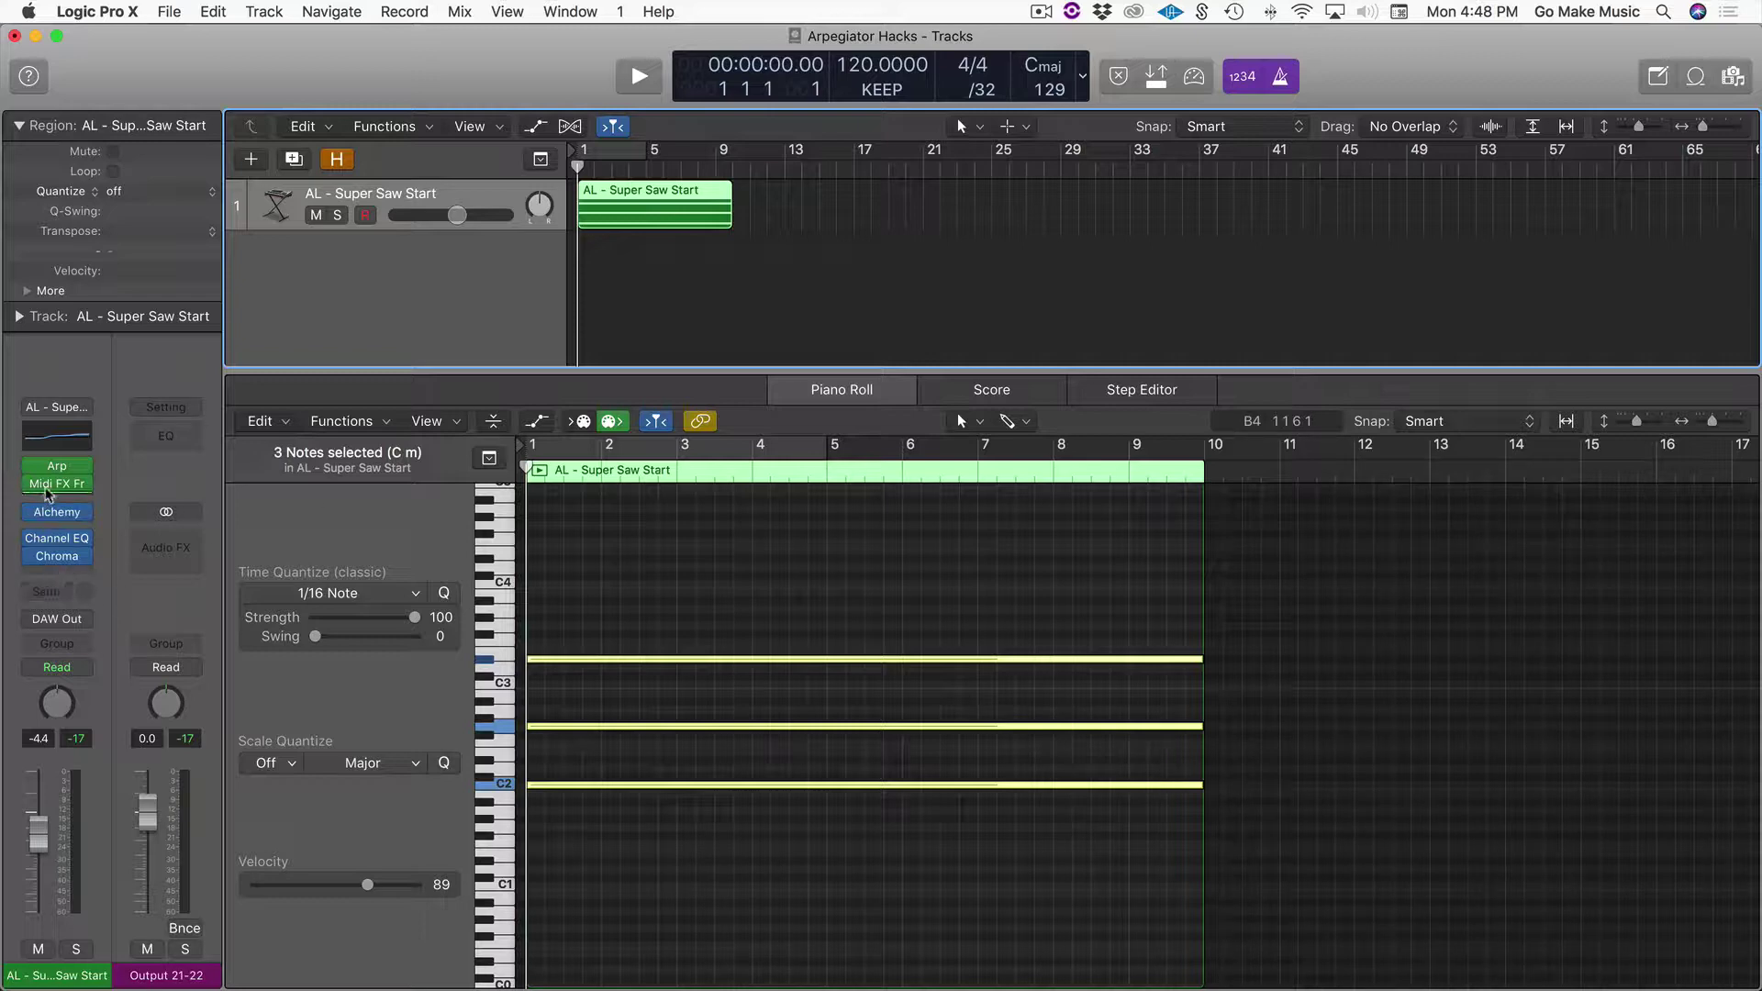
mouse_move(51, 468)
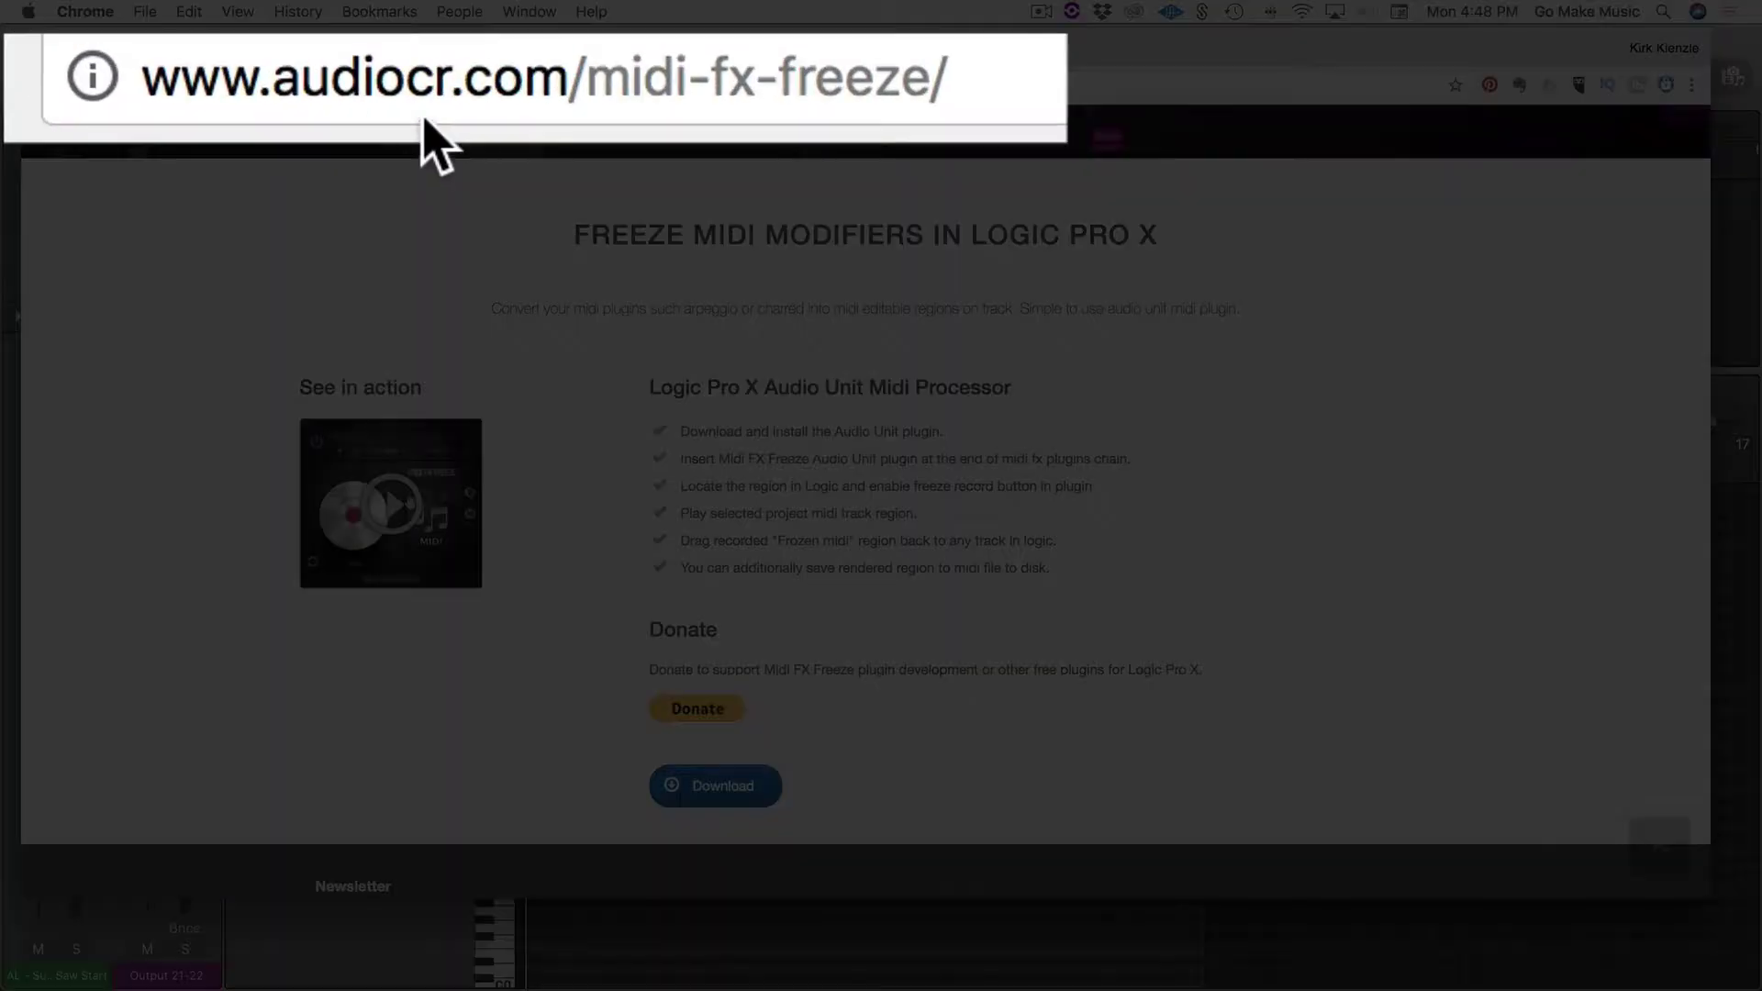
Step: Scroll the audiocr.com Midi FX Freeze page to its Download button, then return to Logic Pro X
scroll(640, 511, "up", 10)
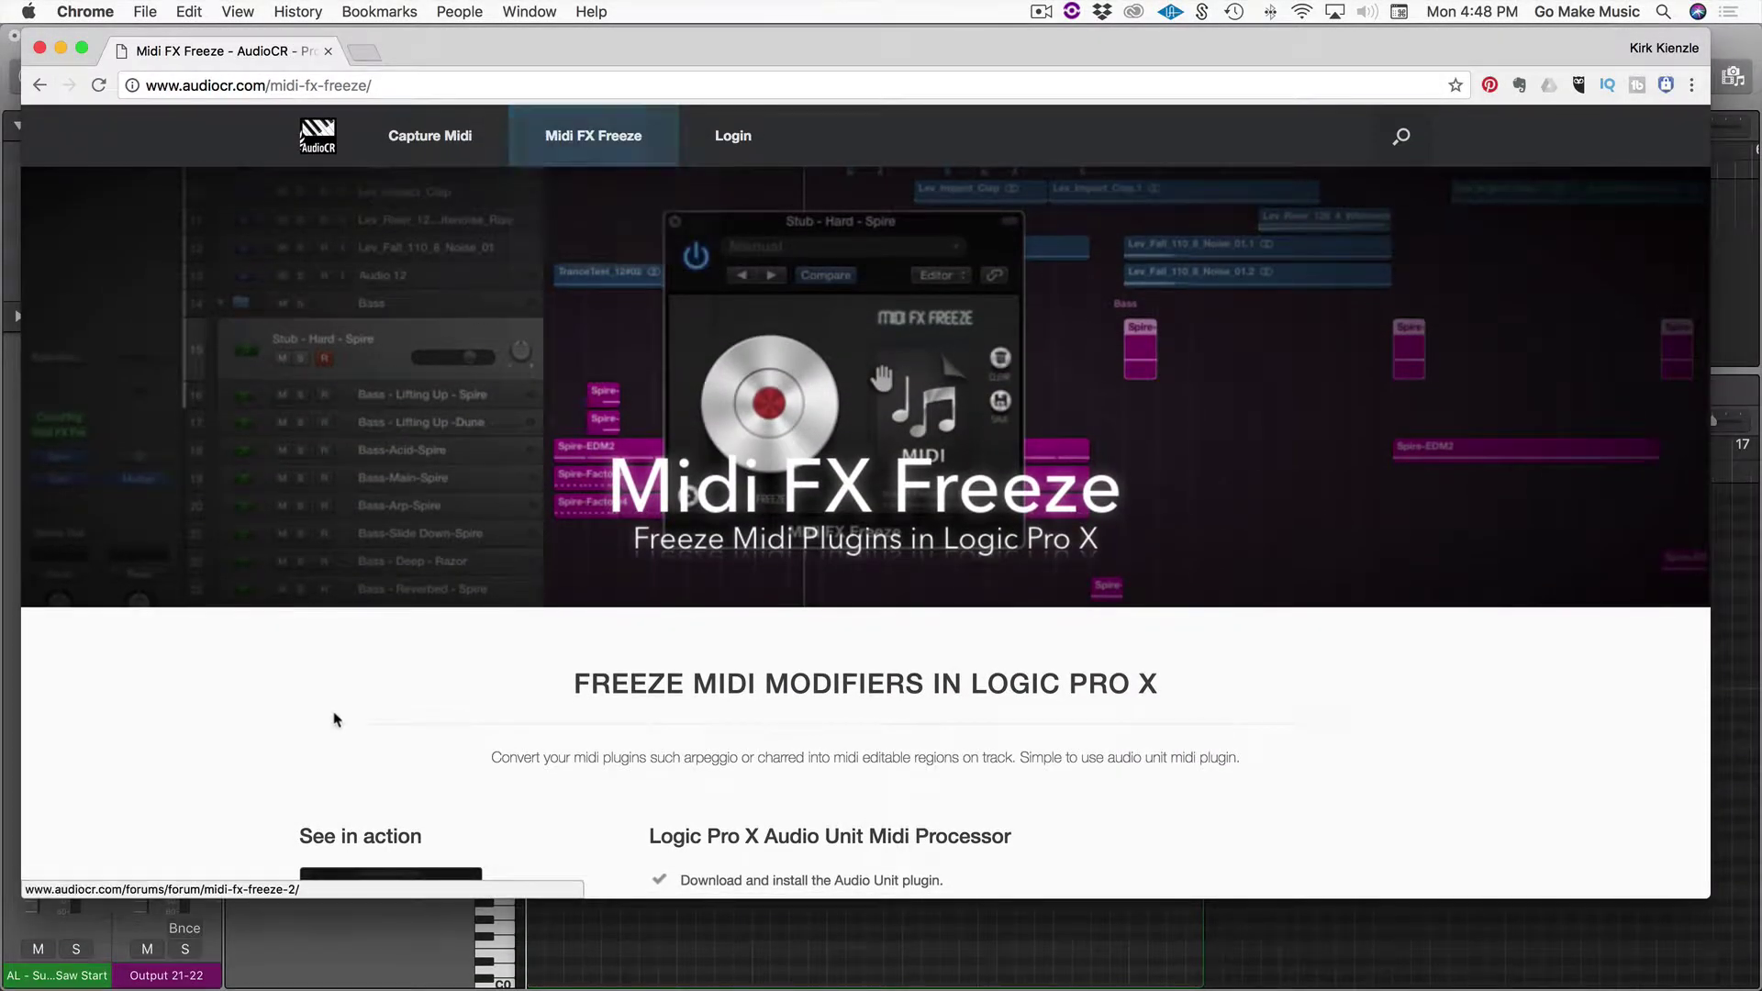
scroll(335, 716, "down", 5)
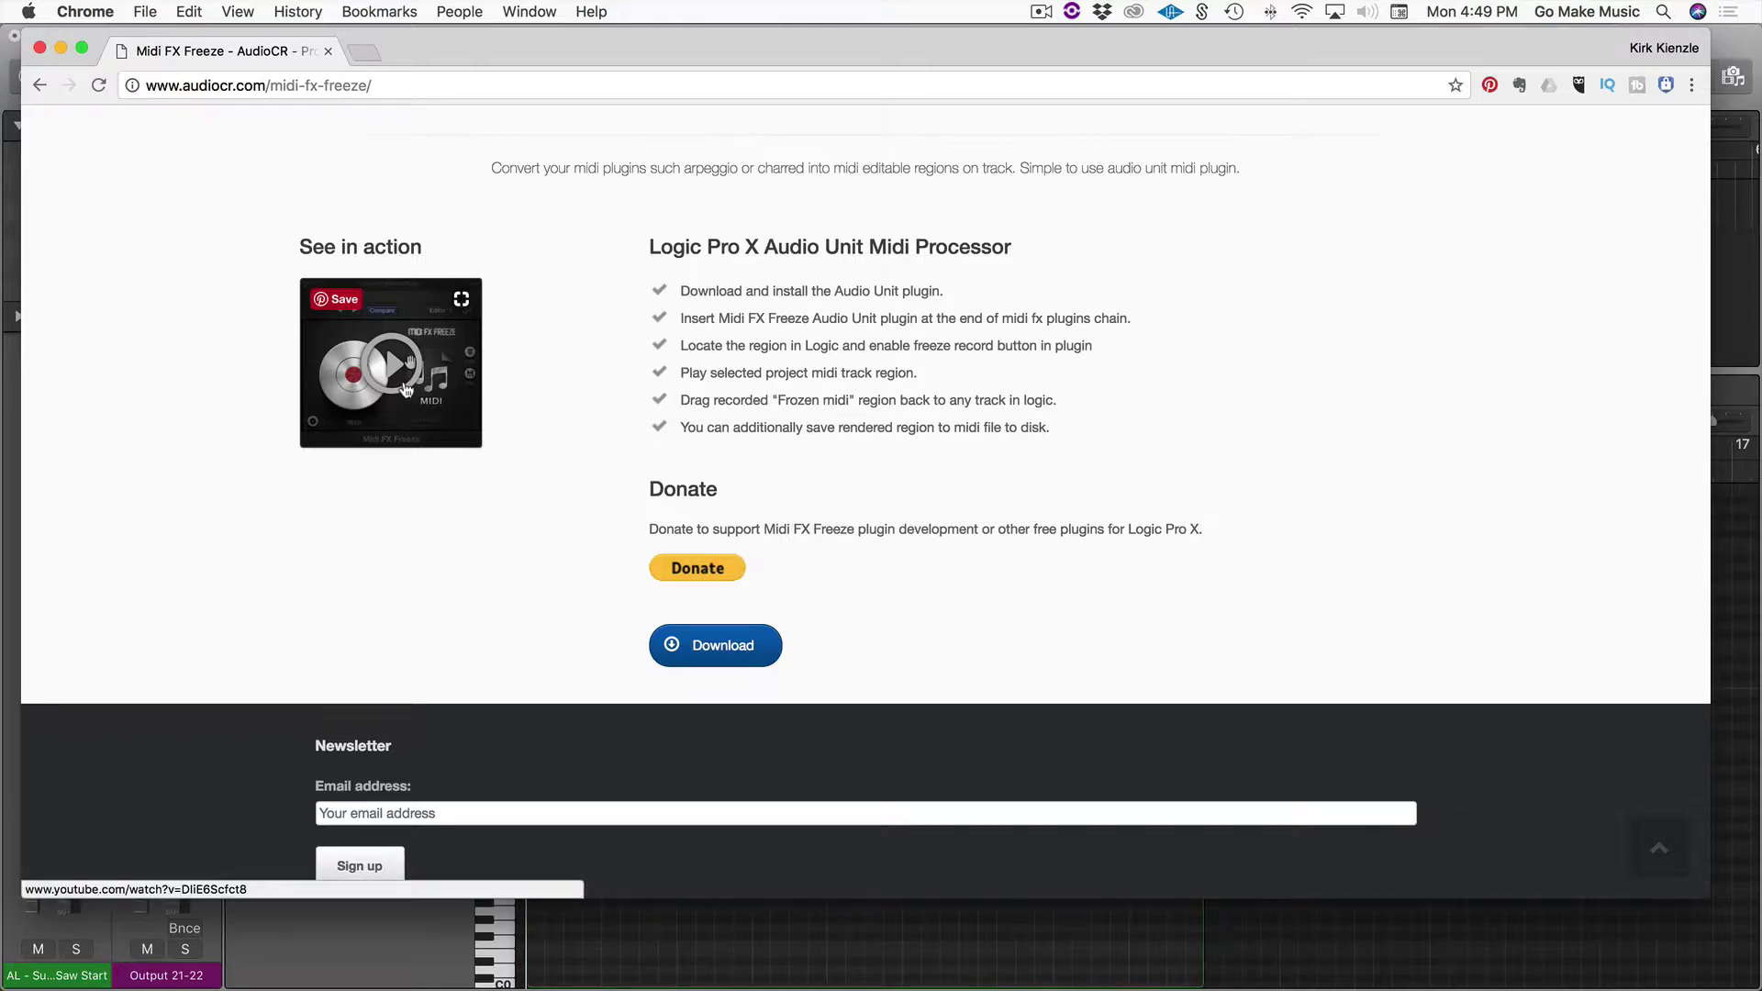
key("super+Tab")
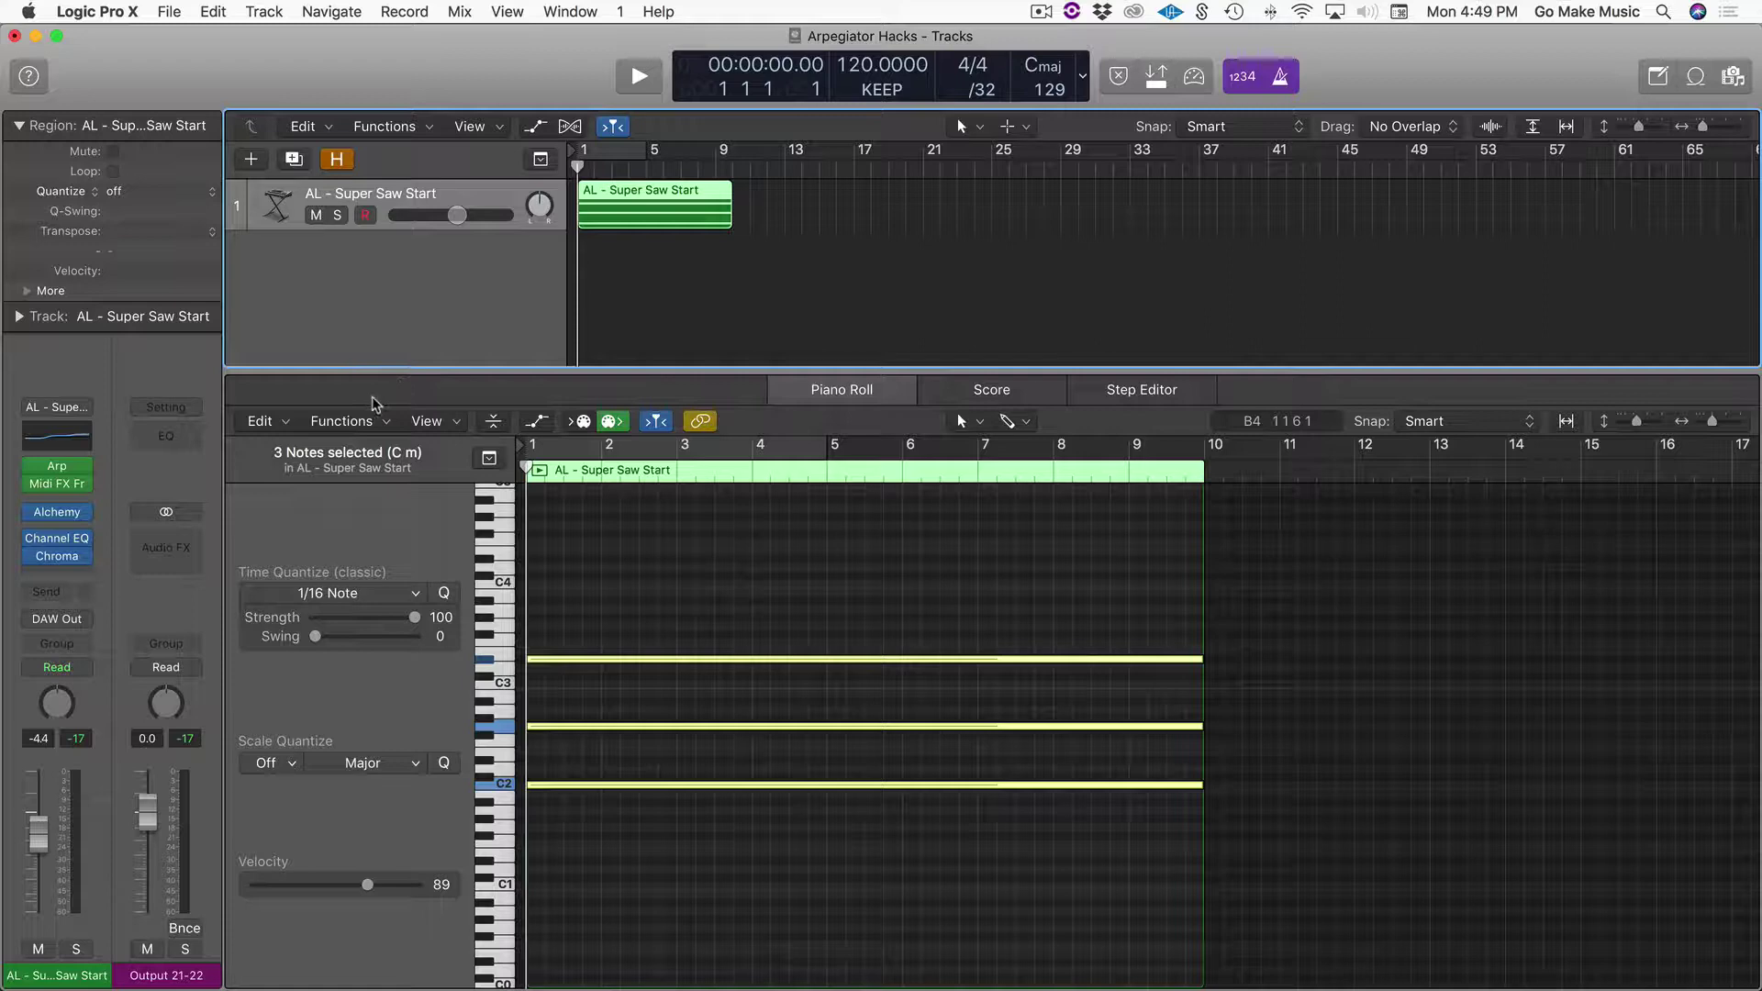
Step: Insert Audio Units > AudioCR > Midi FX Freeze below the Arpeggiator and open its plug-in window
left_click(85, 481)
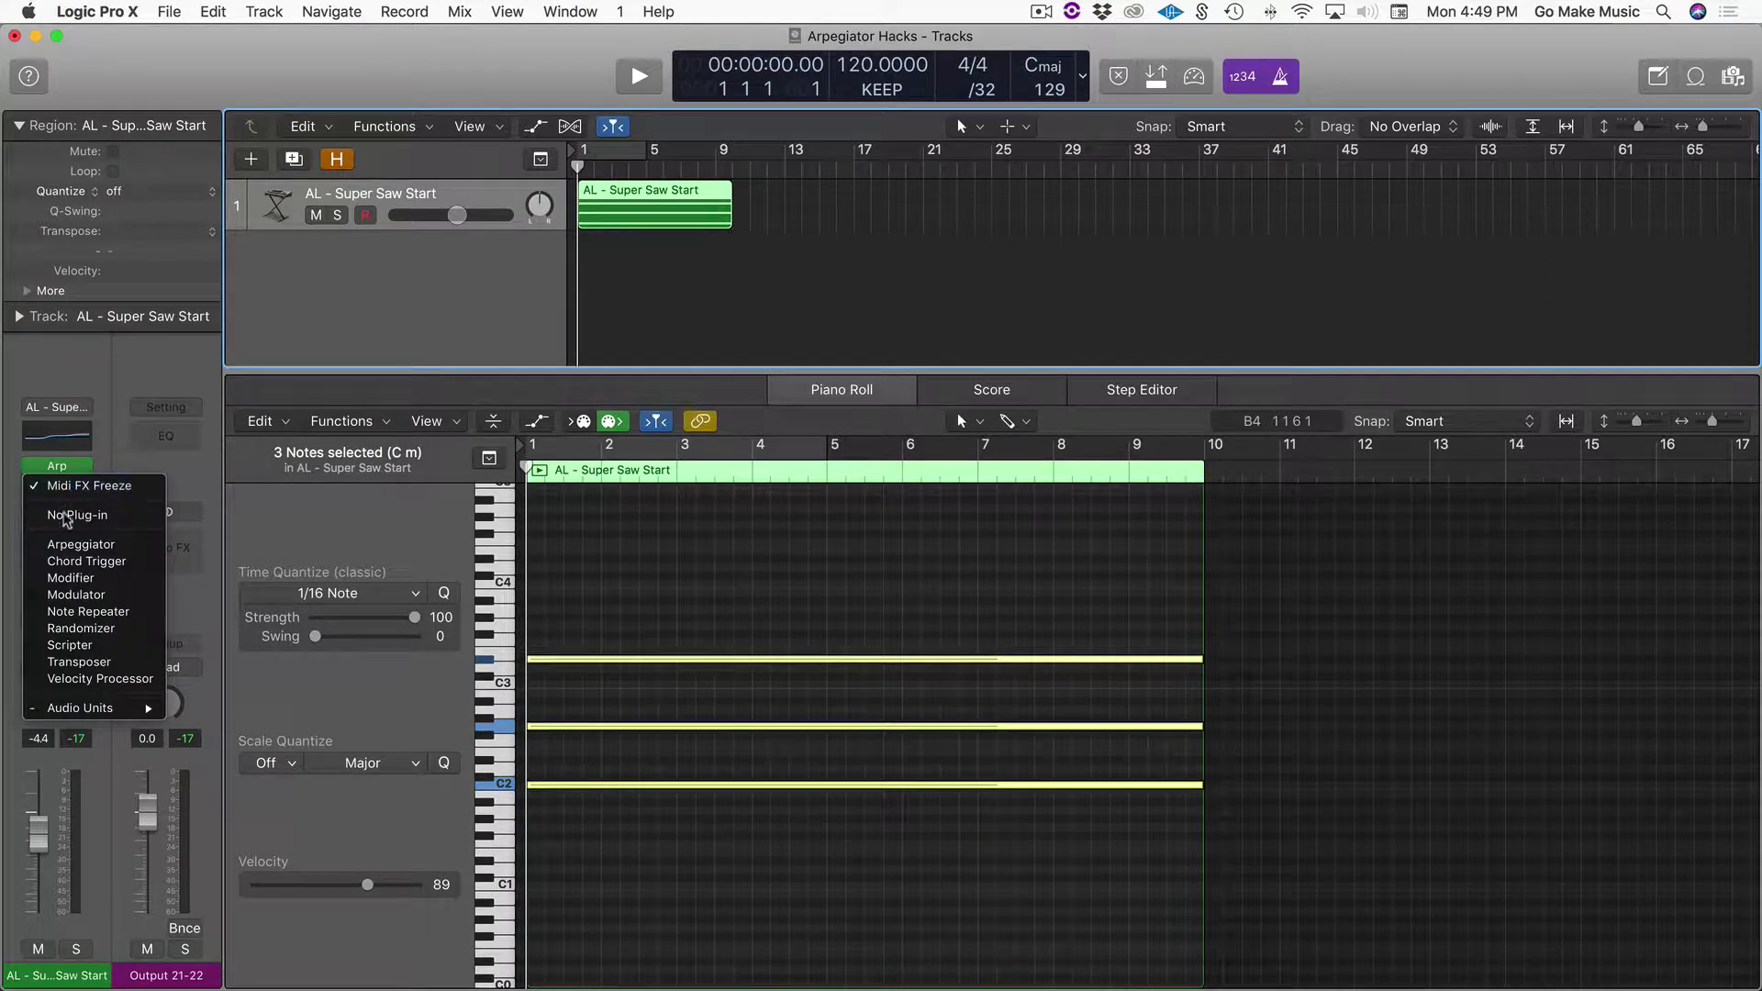
mouse_move(101, 708)
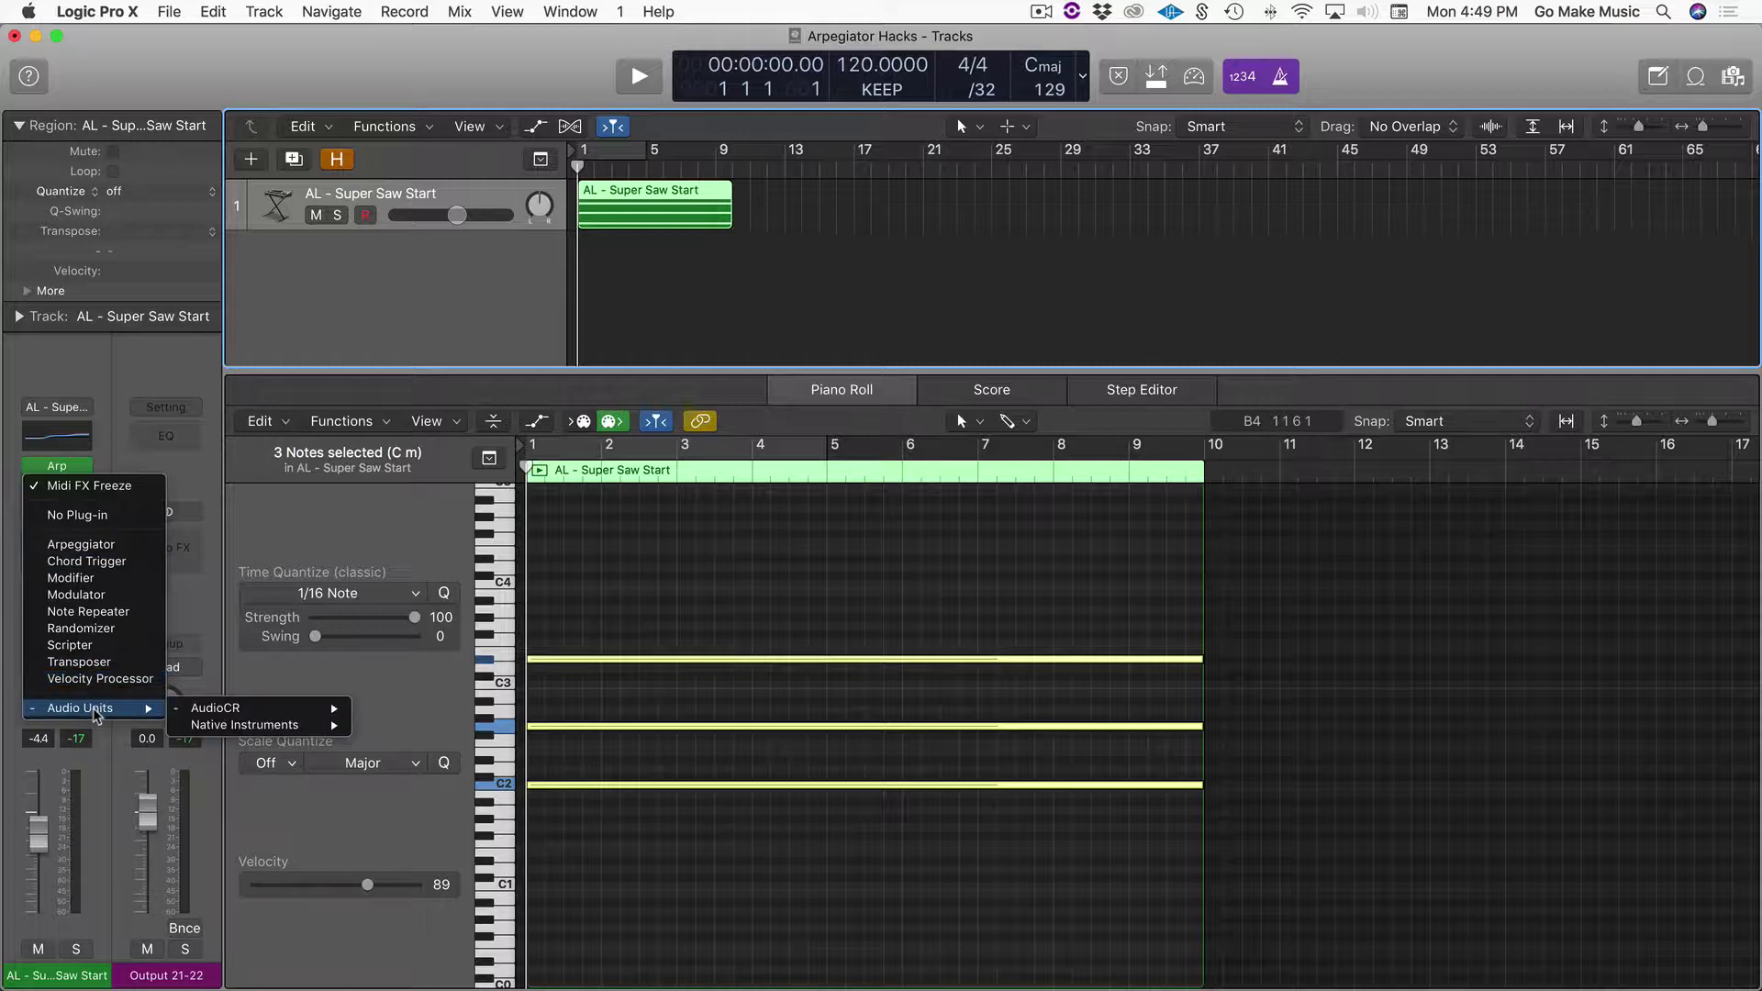
mouse_move(275, 709)
left_click(409, 709)
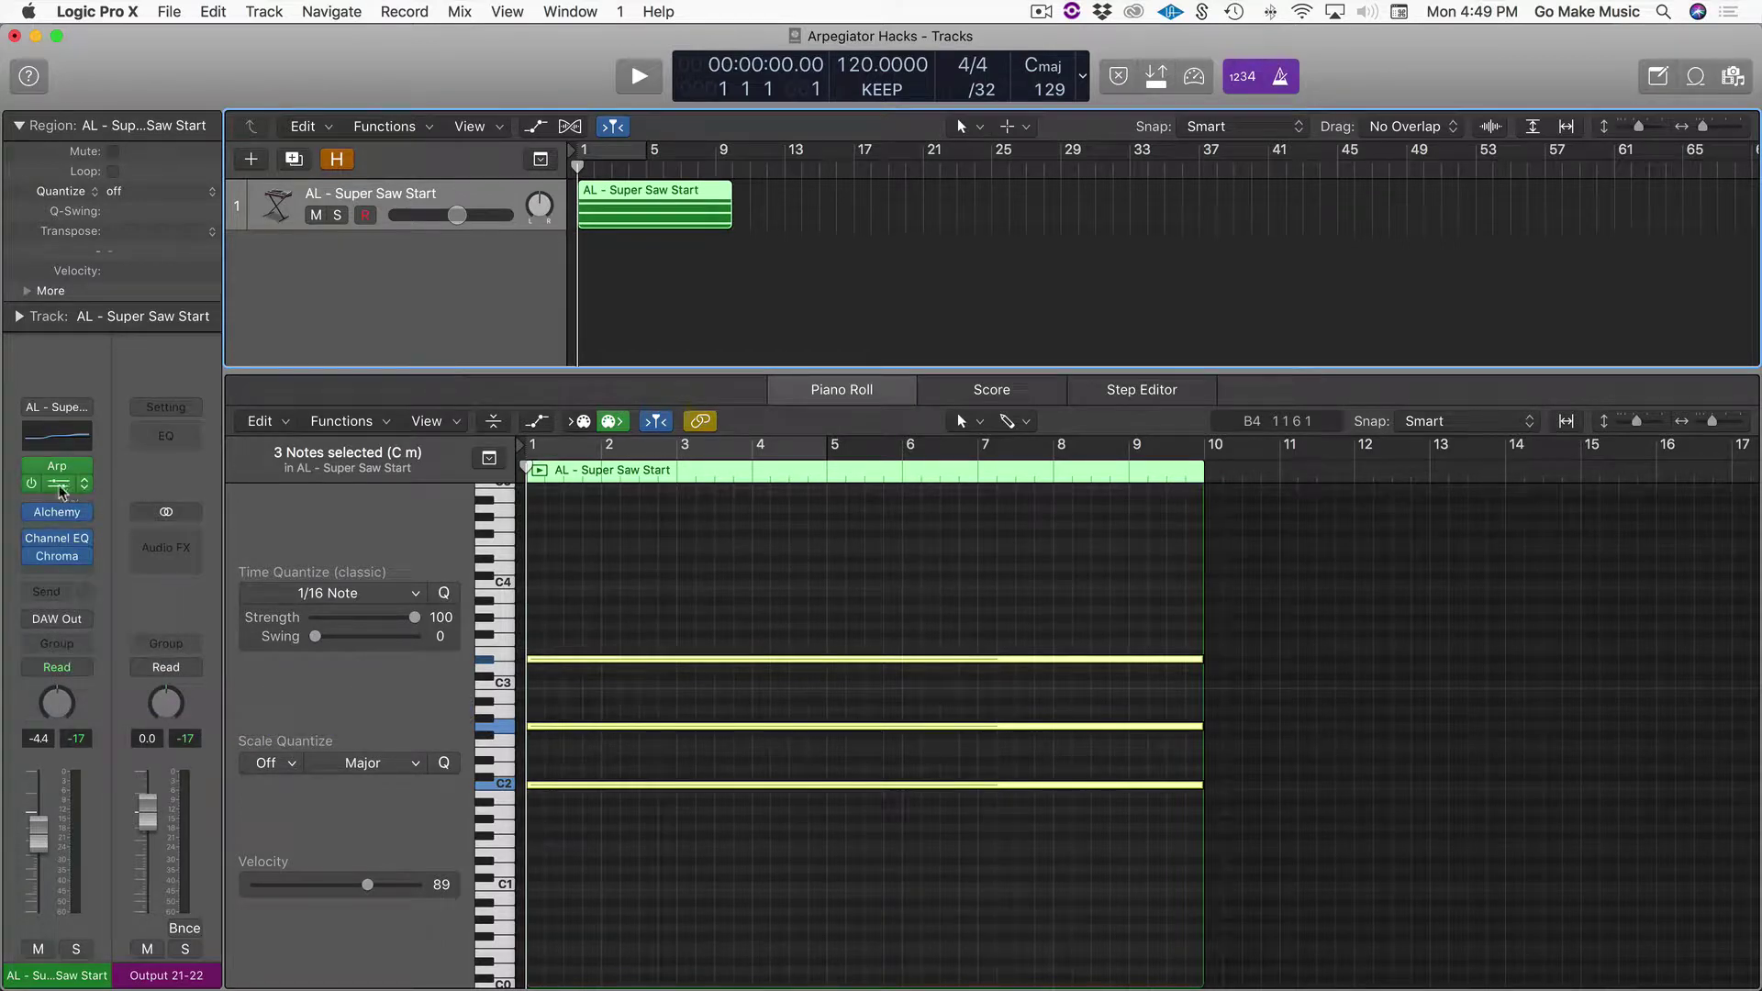
left_click(57, 483)
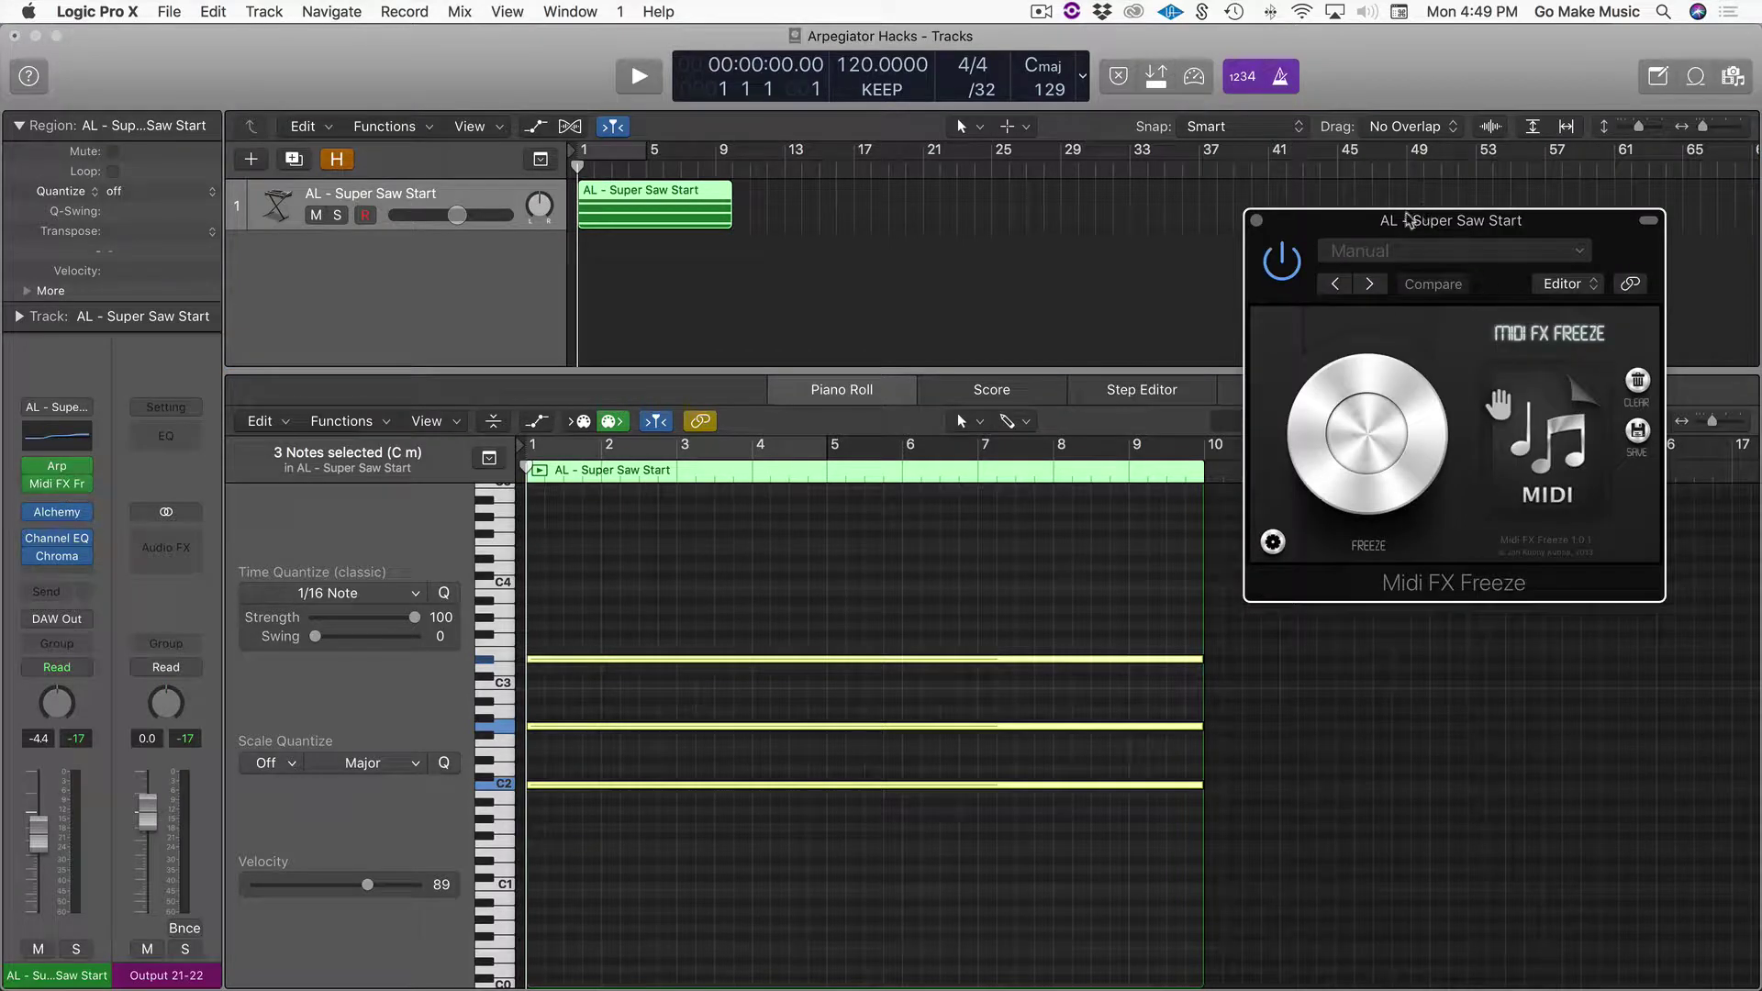
Step: Move the Midi FX Freeze window aside, bypass the plug-in, and play the chord region from the start
left_click_drag(1407, 224, 1456, 210)
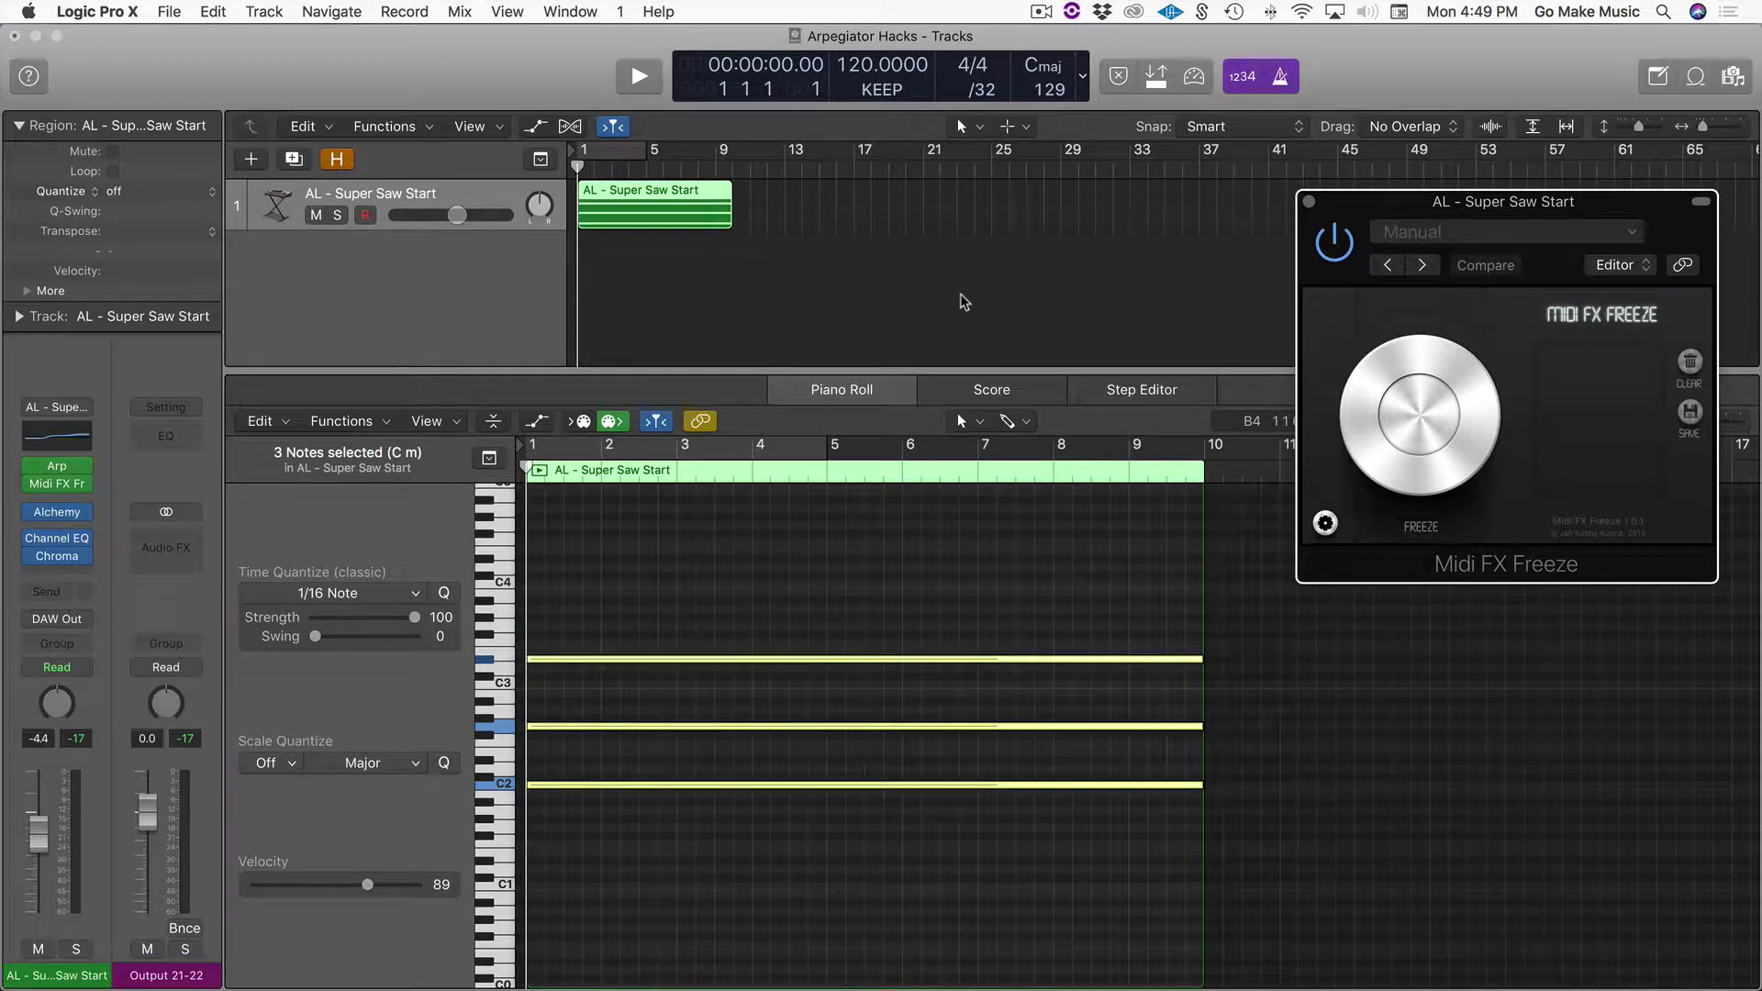
left_click(30, 483)
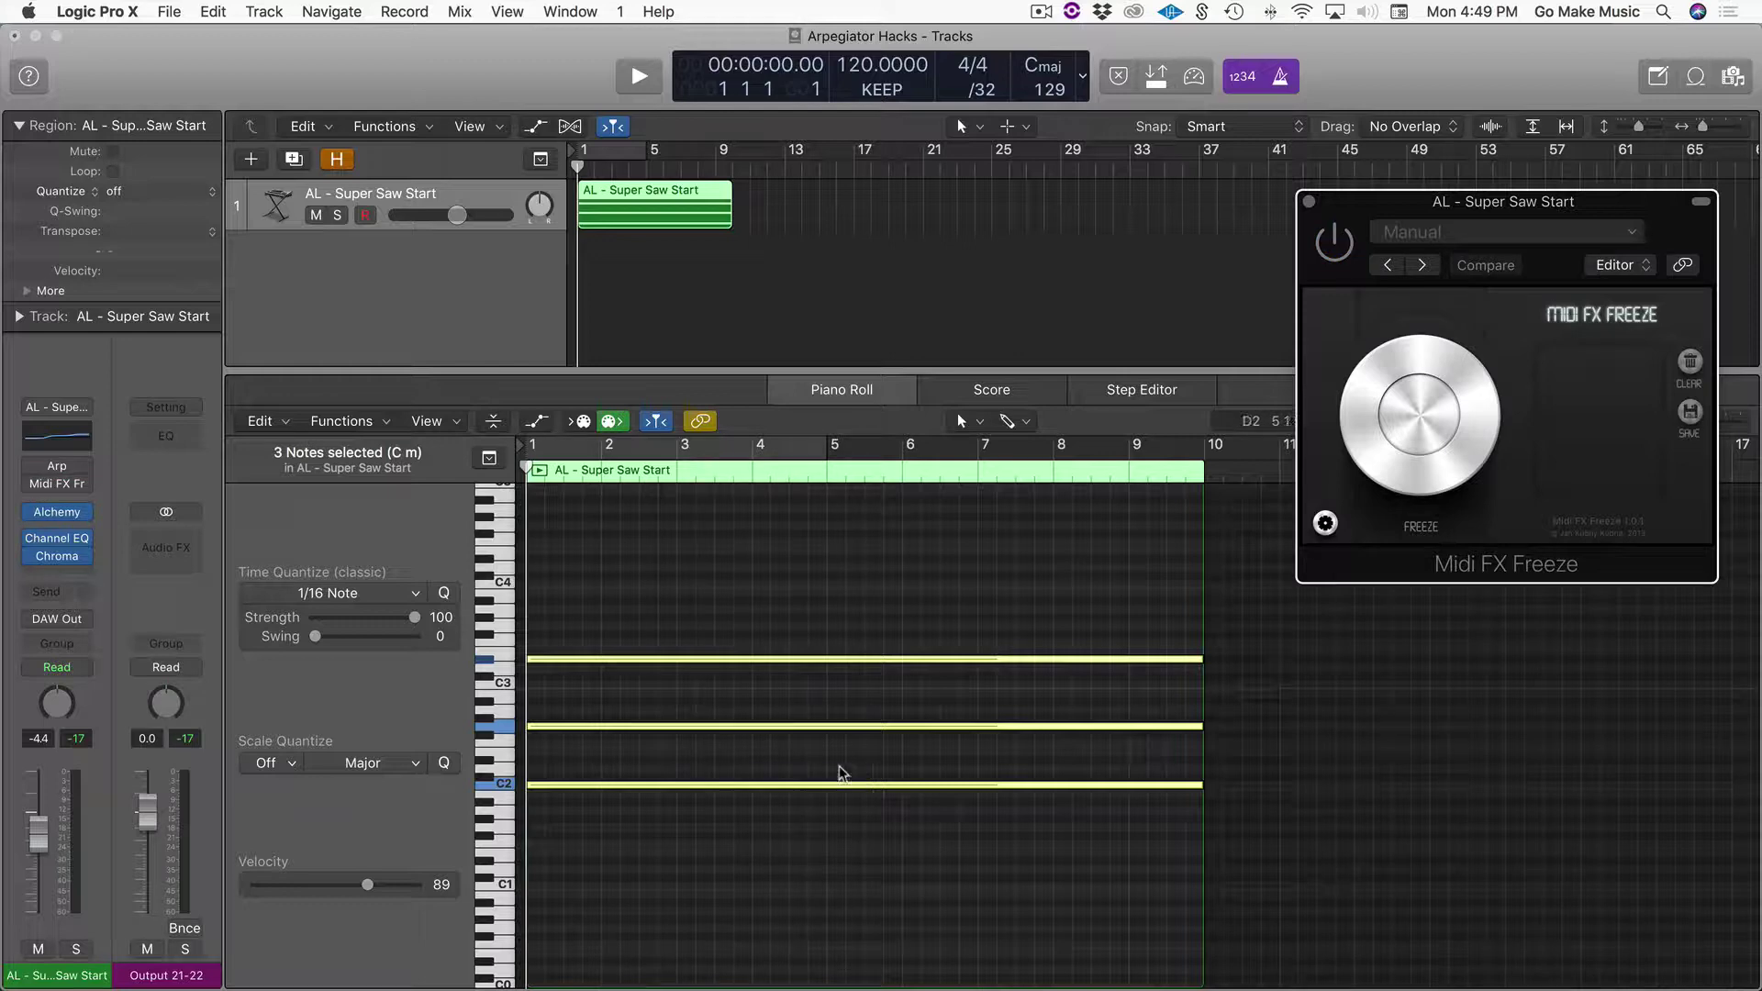
key("space")
key("space")
key("space")
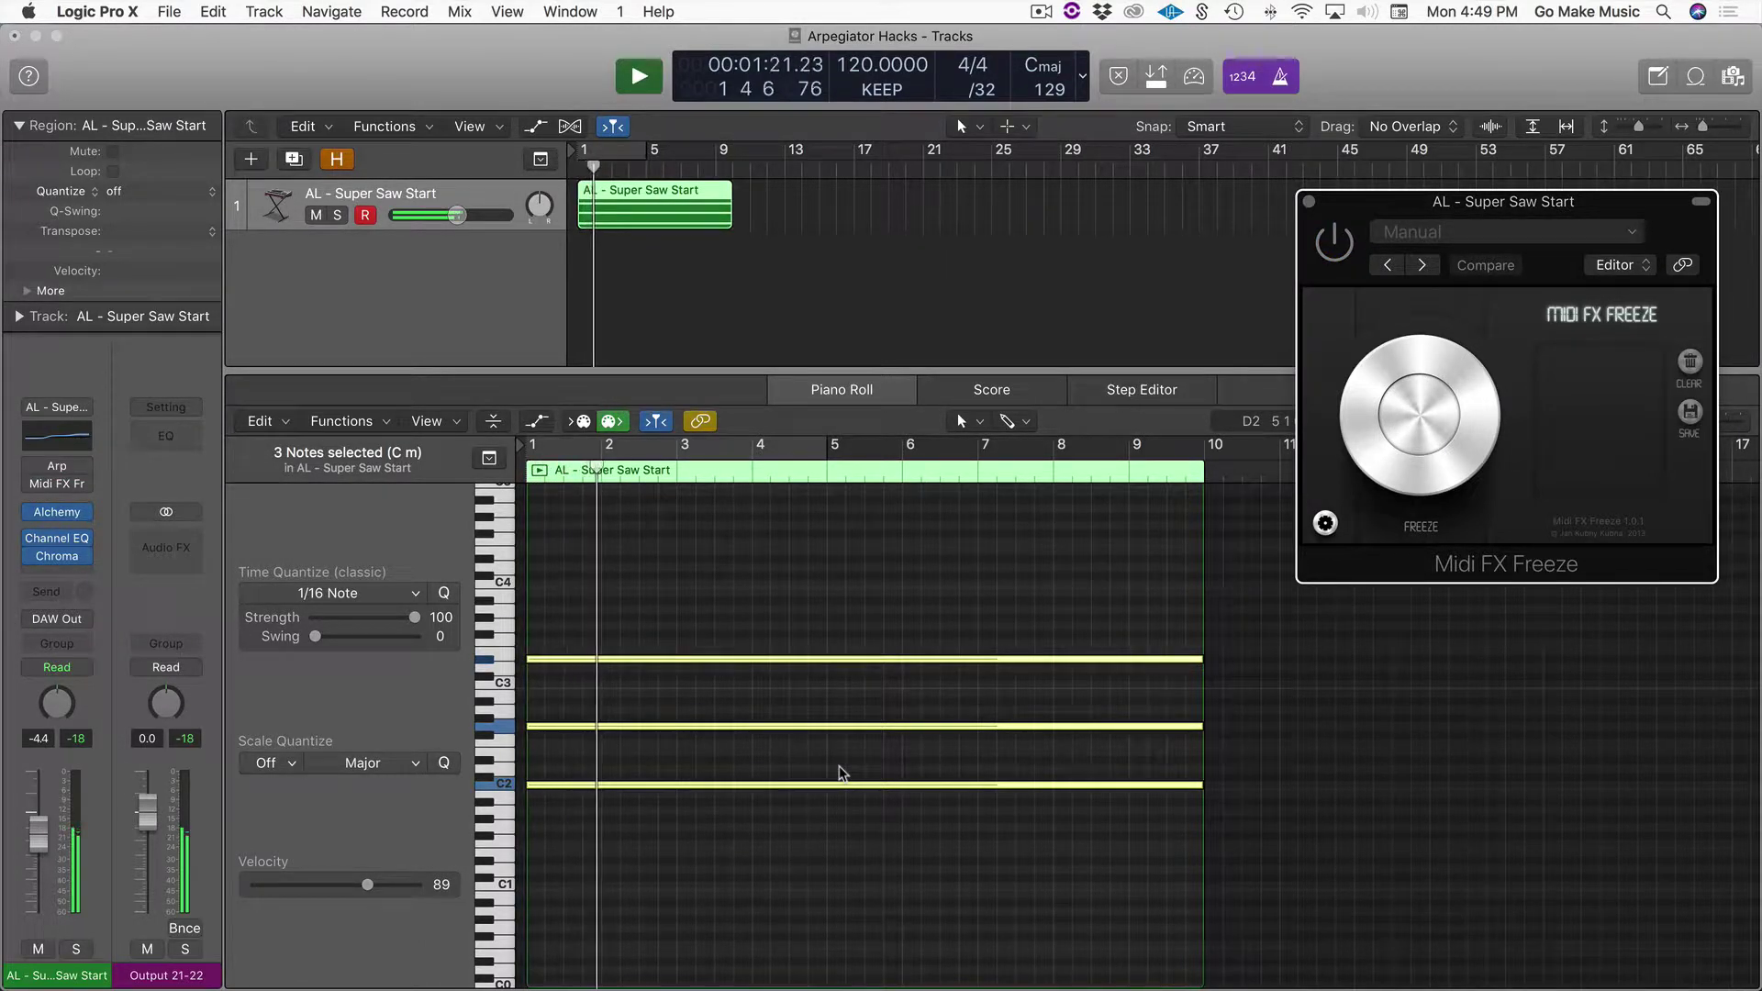
key("space")
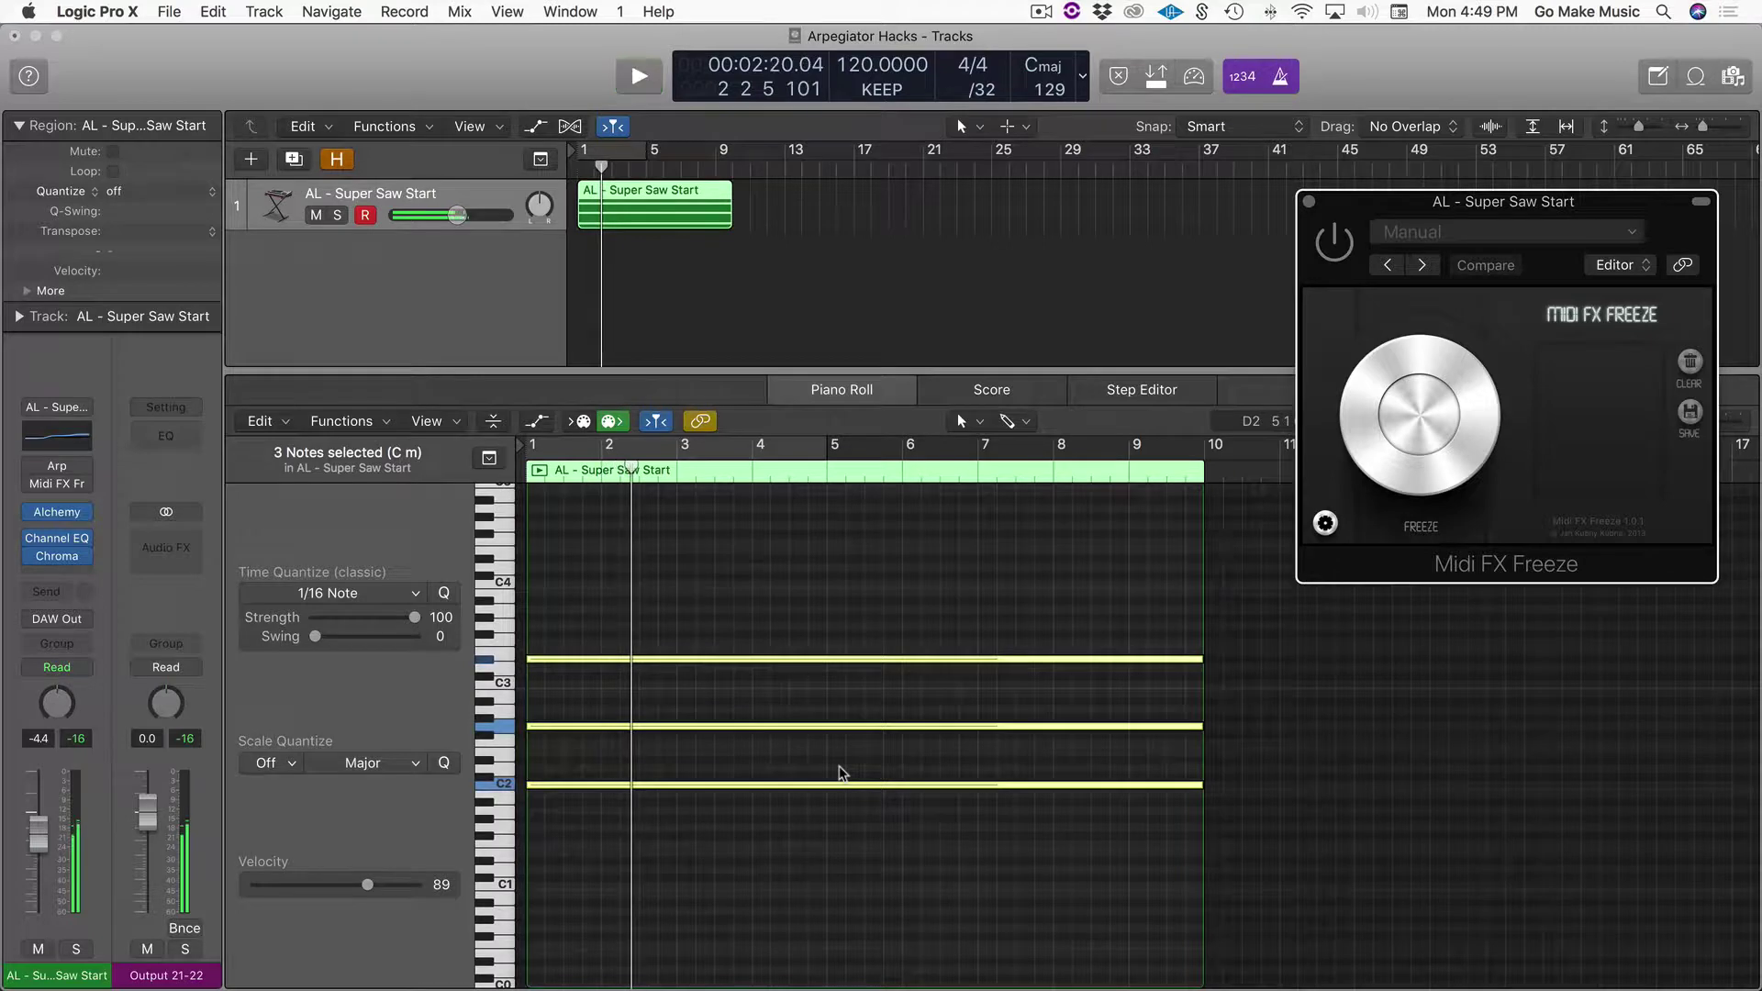
Step: Duplicate the Super Saw Start track, set both its MIDI FX slots to No Plug-in, then reselect track 1
left_click(293, 161)
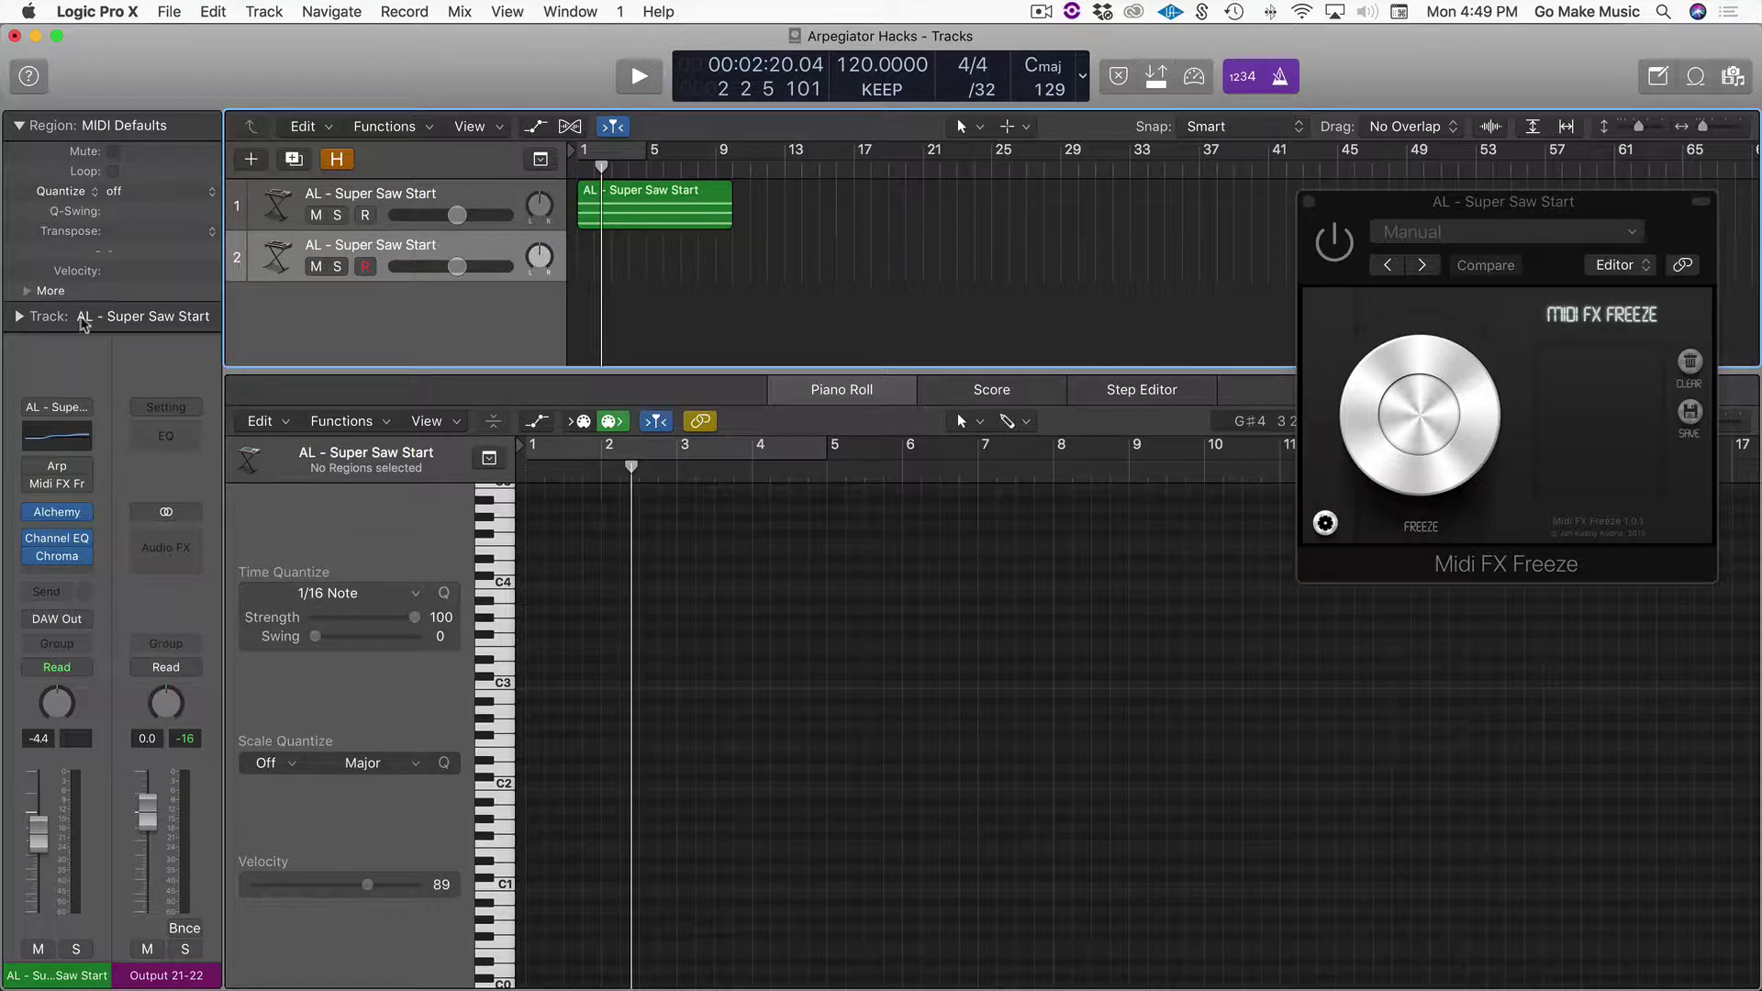
left_click(85, 470)
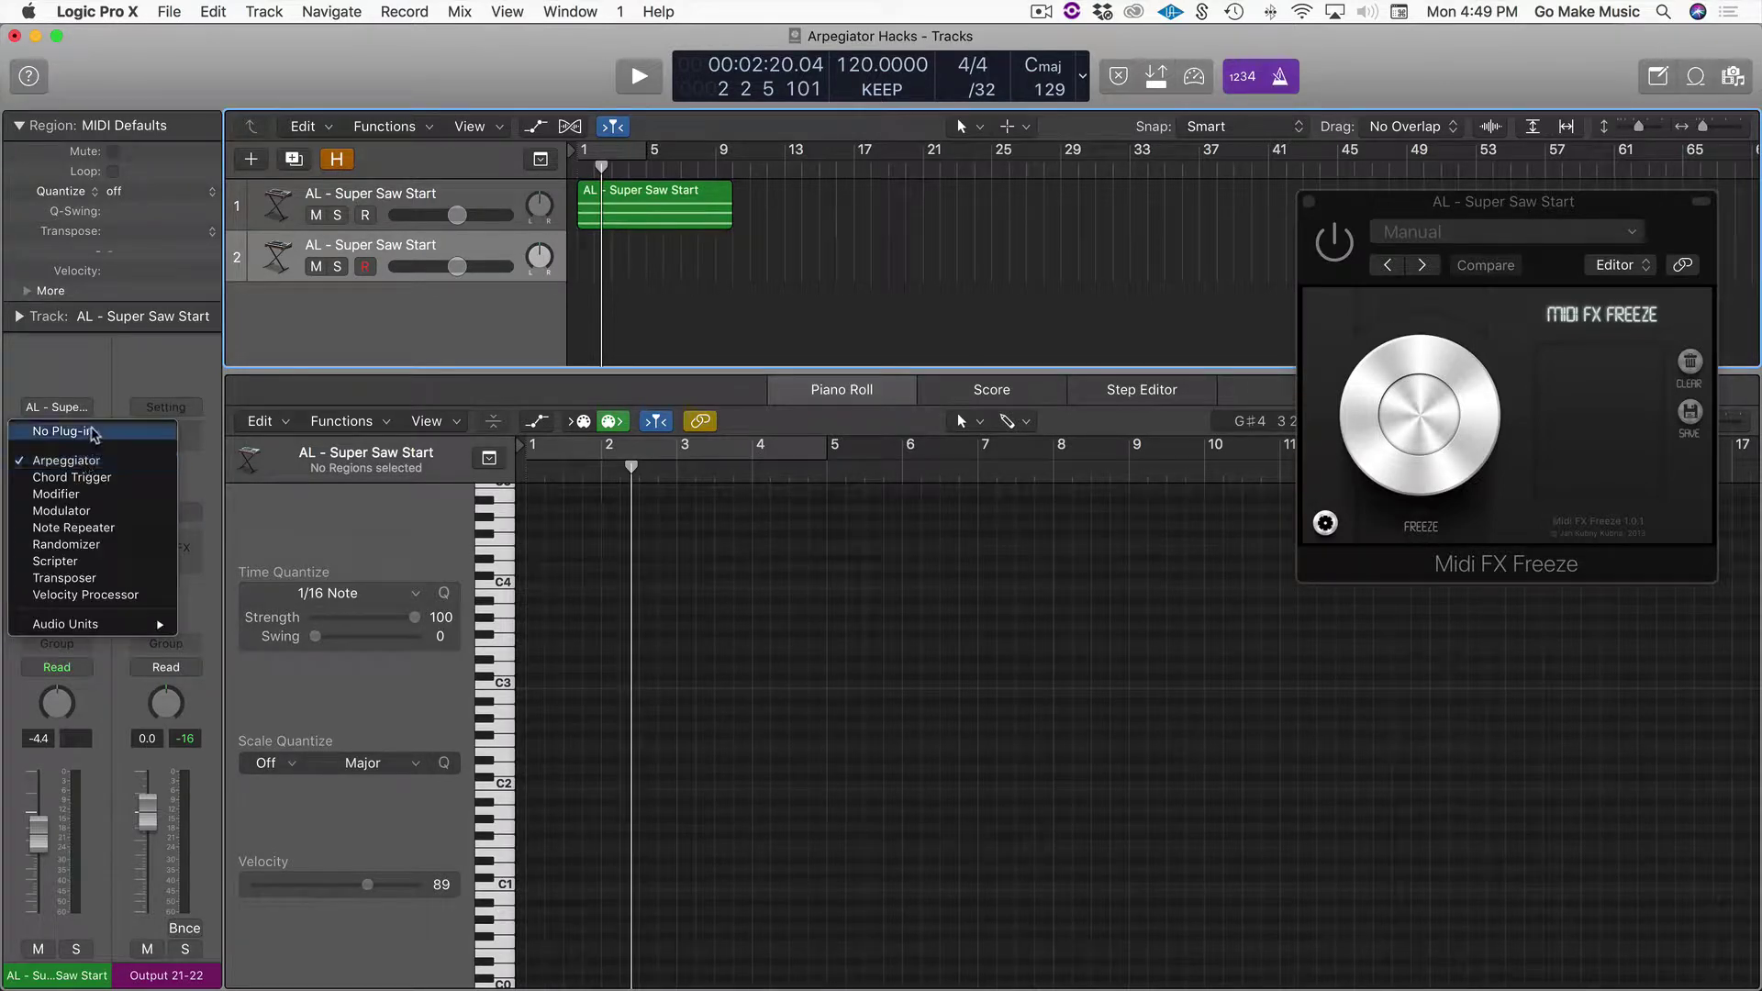
left_click(93, 432)
left_click(87, 486)
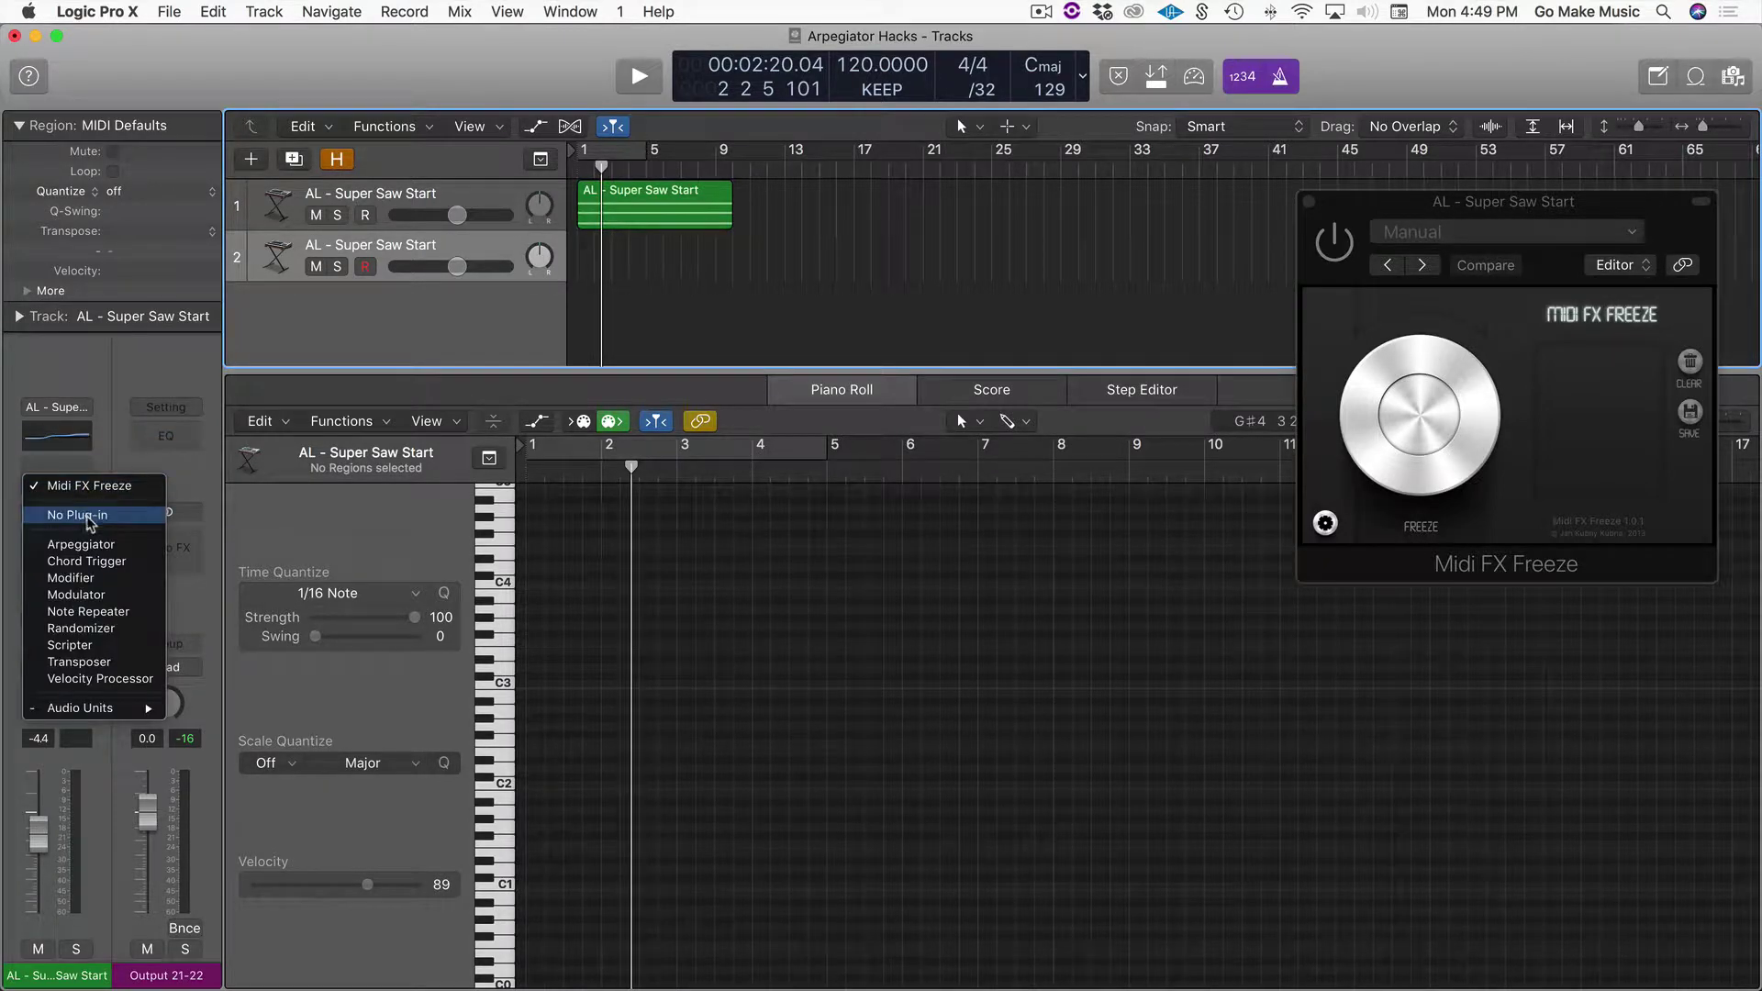
left_click(87, 515)
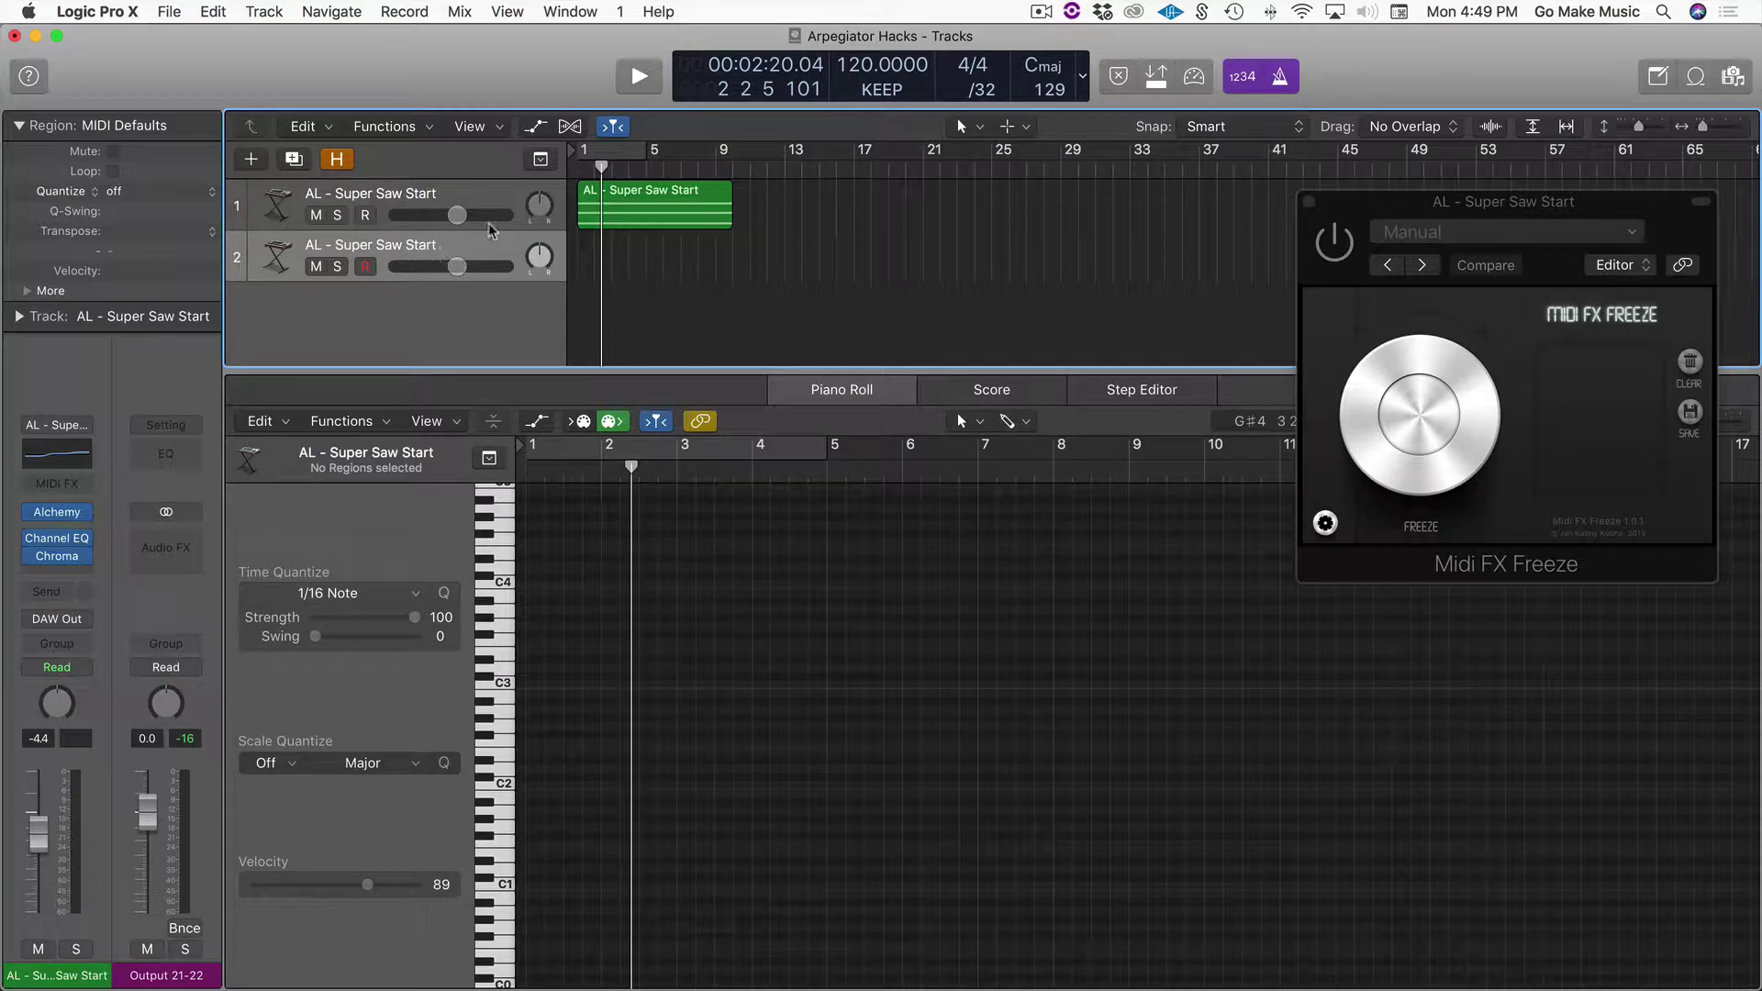
left_click(453, 197)
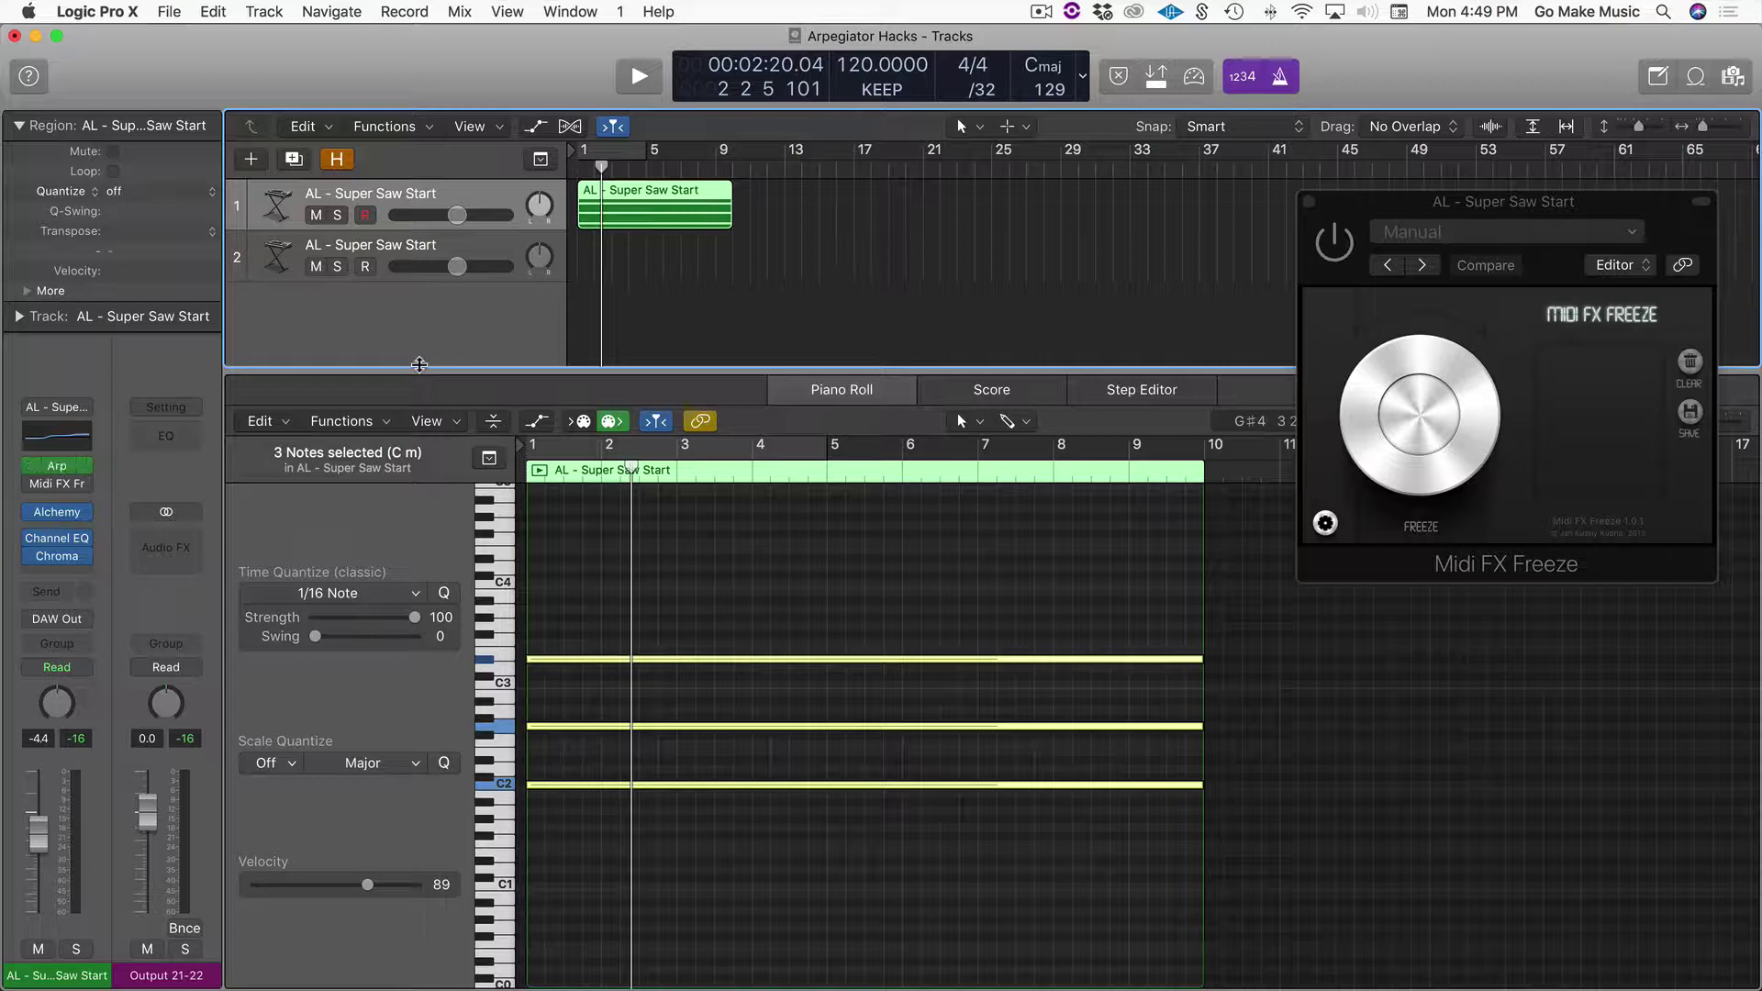
Step: Play the chord briefly from bar 1, then re-enable Midi FX Freeze and return the playhead to the start
key("Return")
key("space")
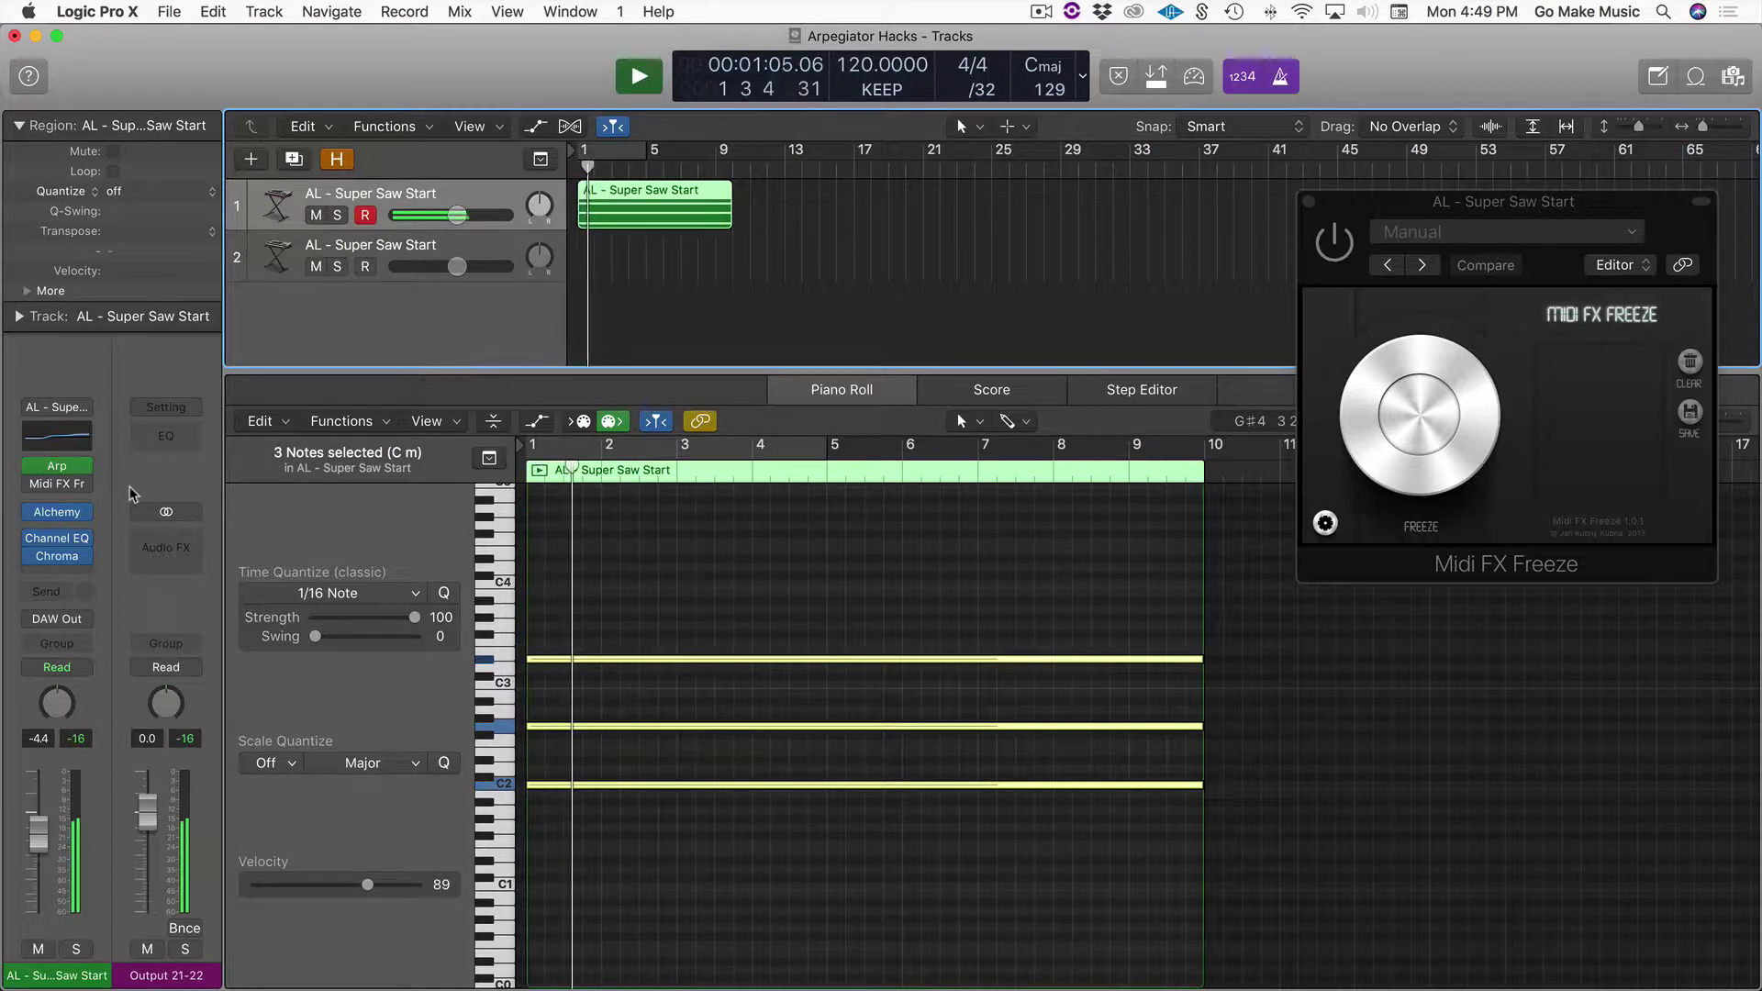
key("space")
mouse_move(28, 493)
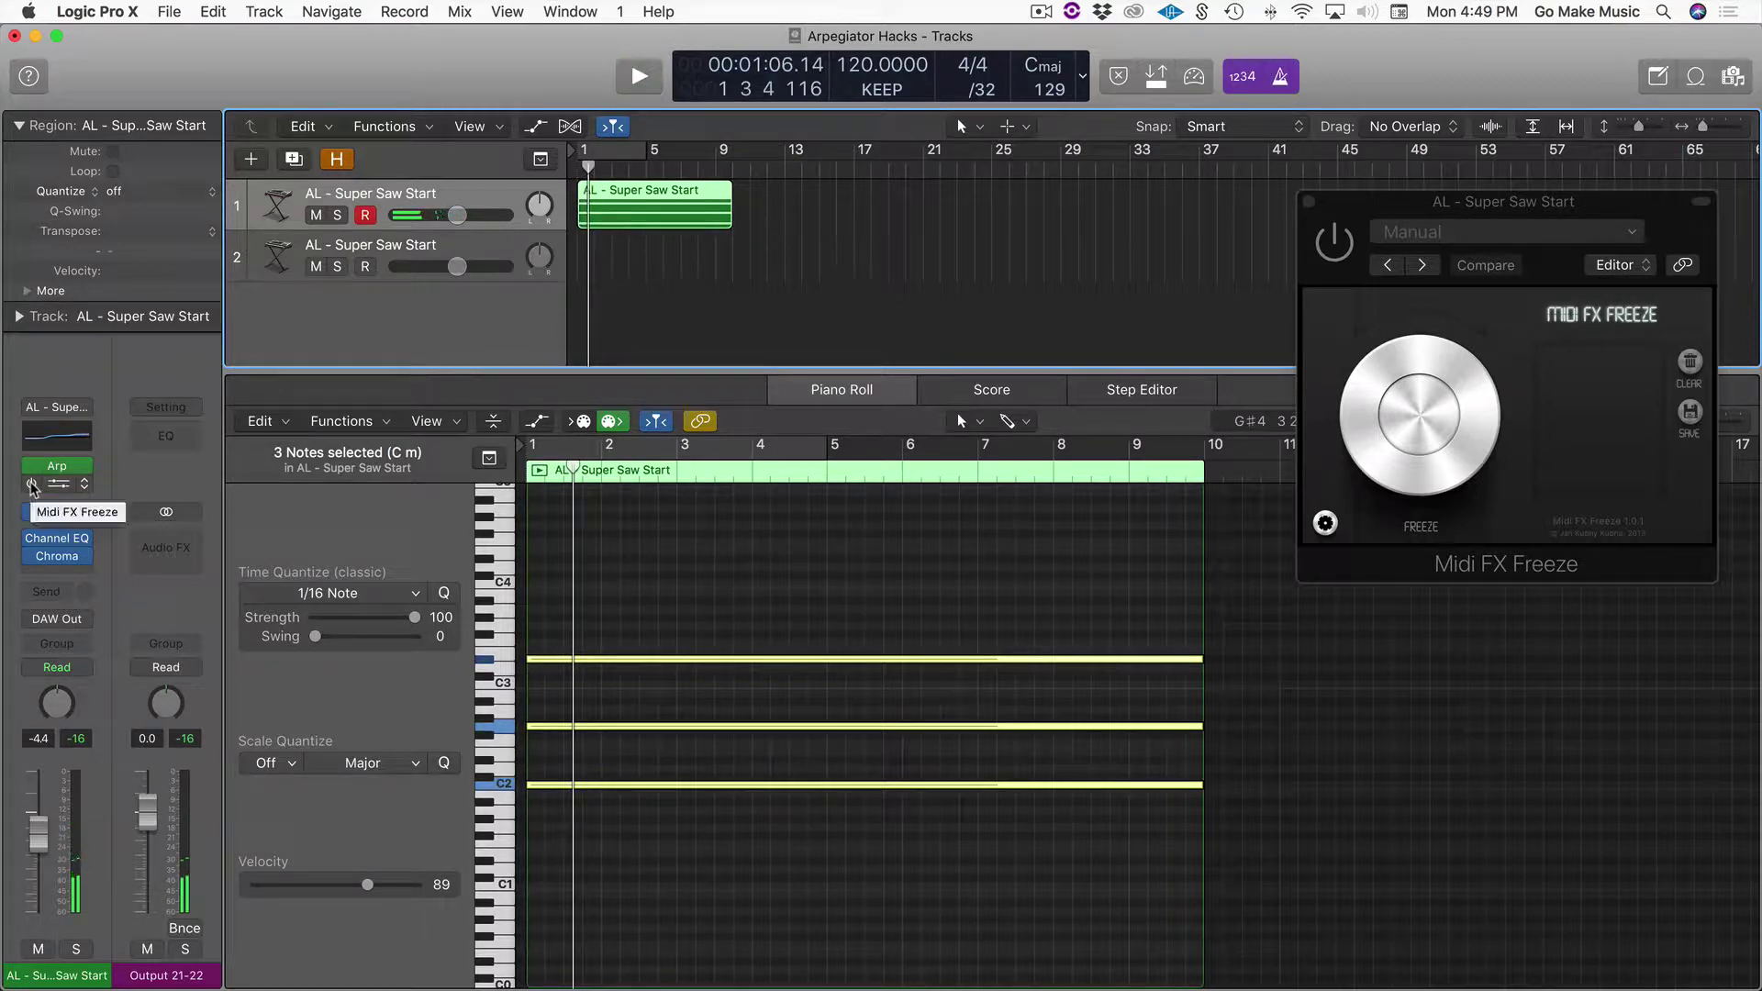
left_click(31, 485)
key("Return")
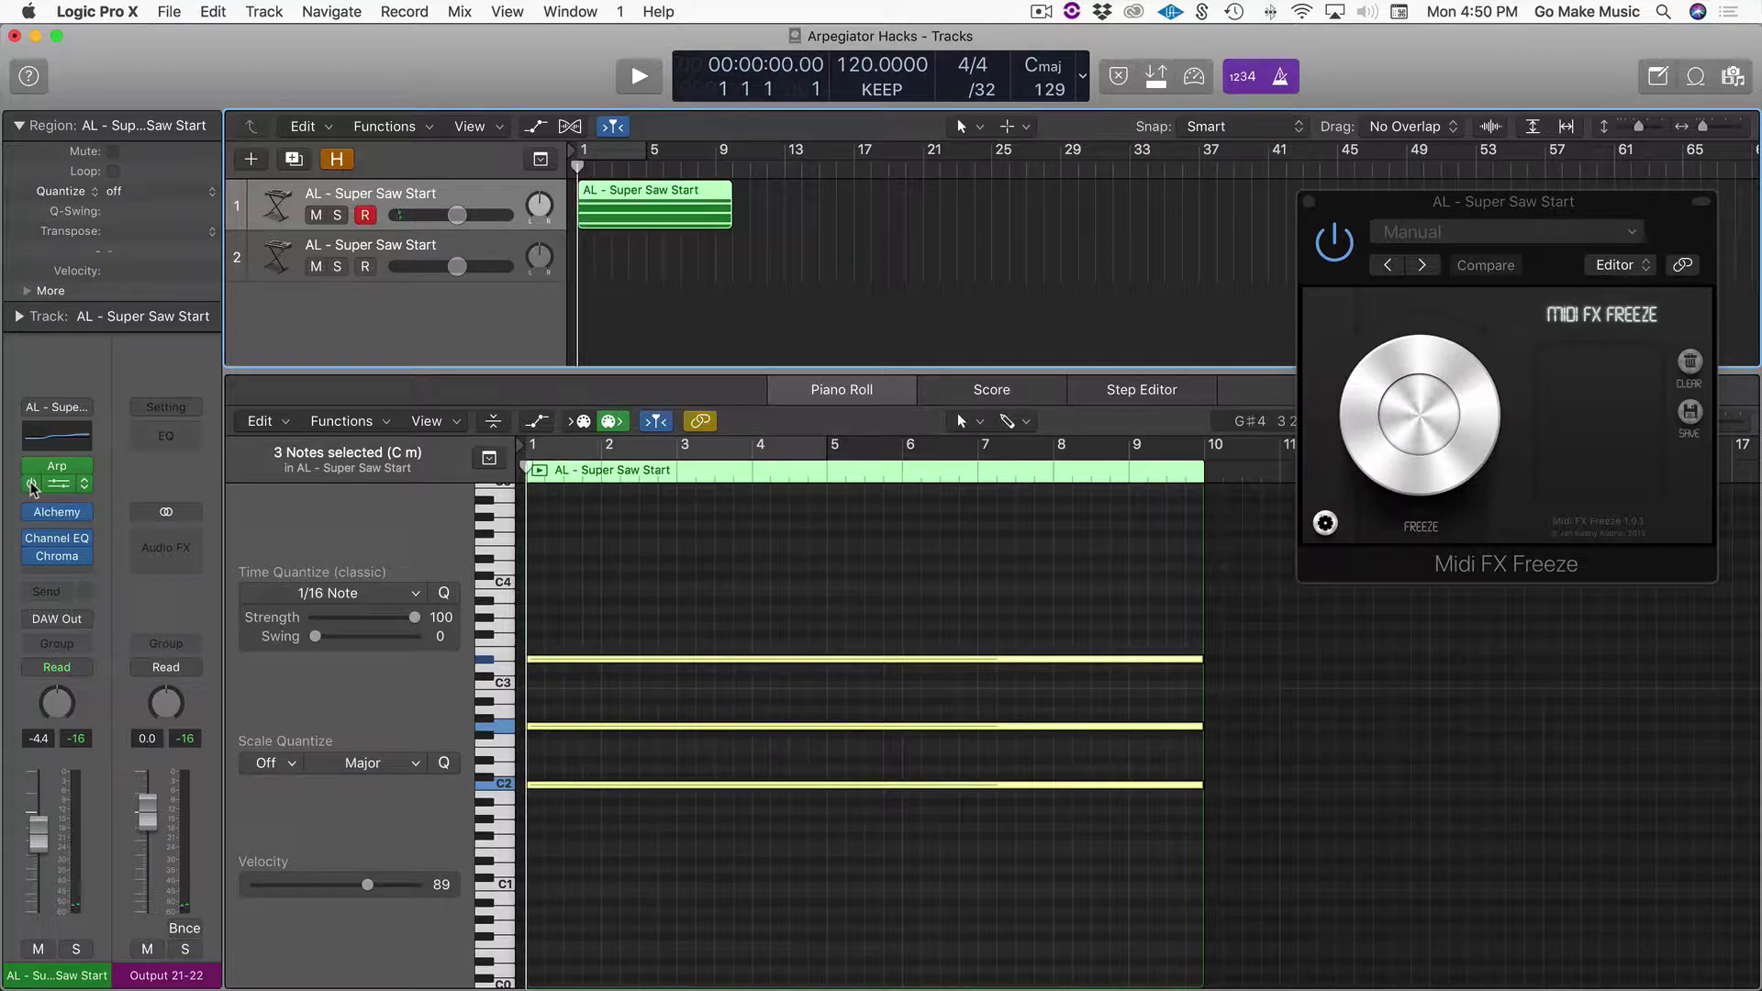
Step: Switch the Arpeggiator's Oct Range to Inversions and arm Midi FX Freeze's Freeze button
left_click(57, 476)
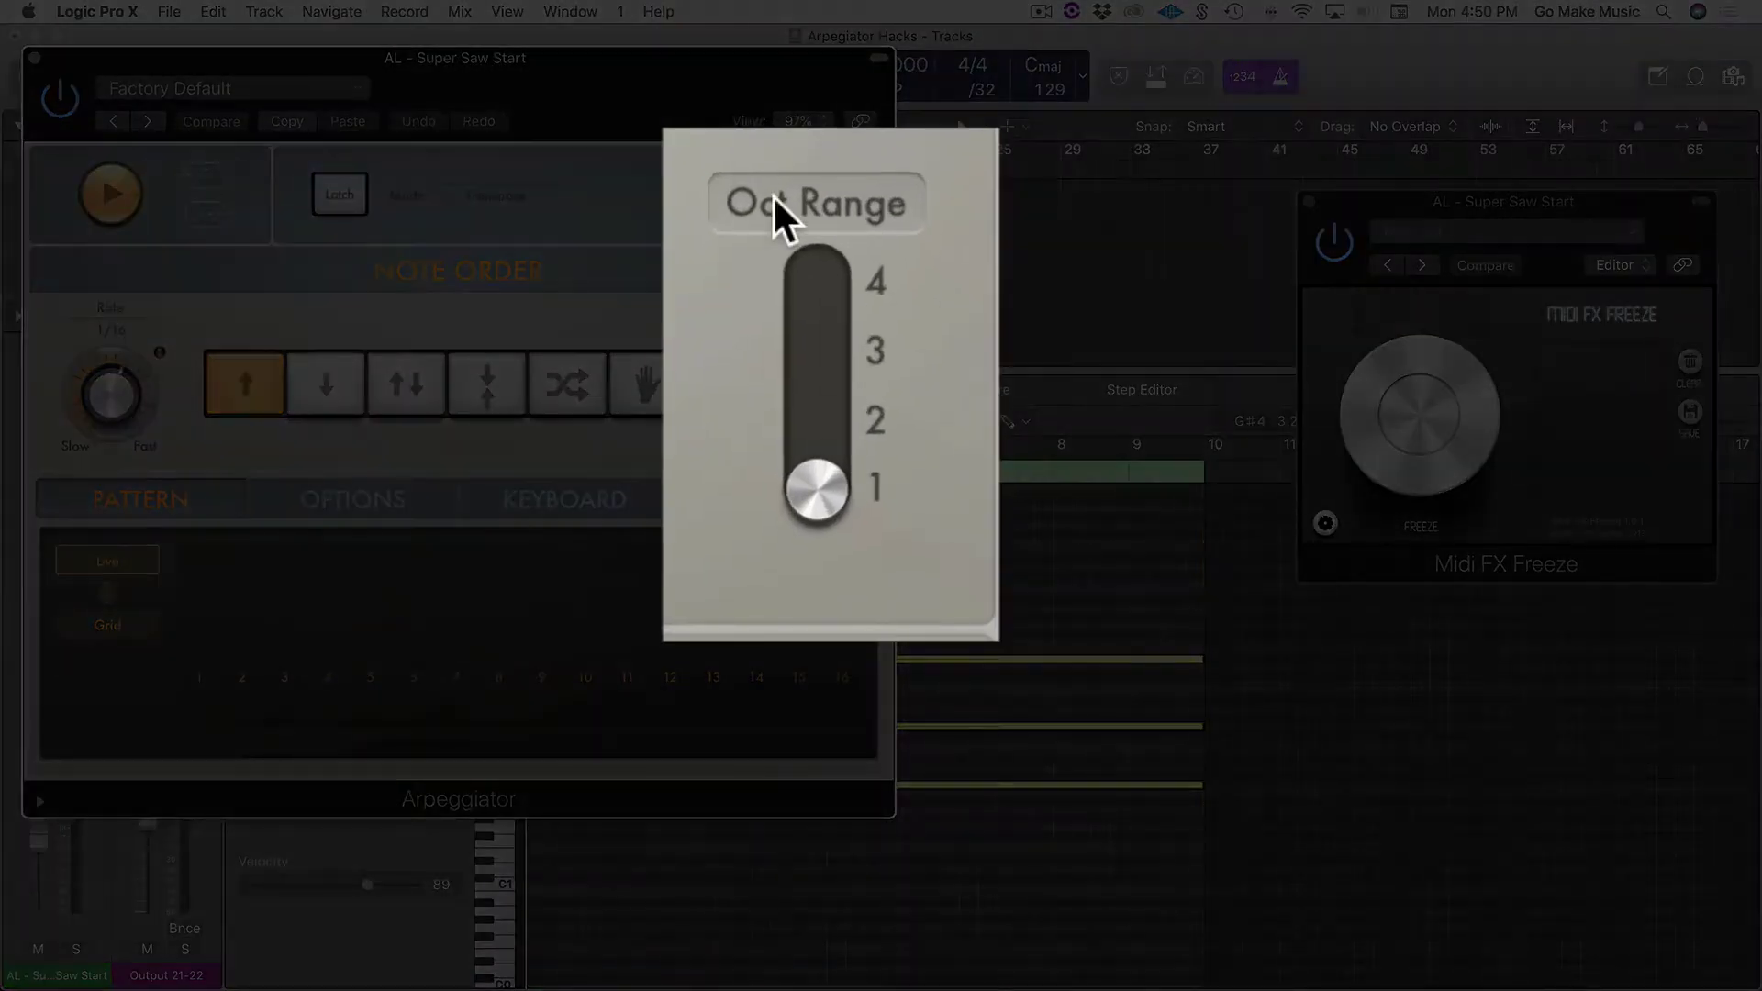
left_click(826, 323)
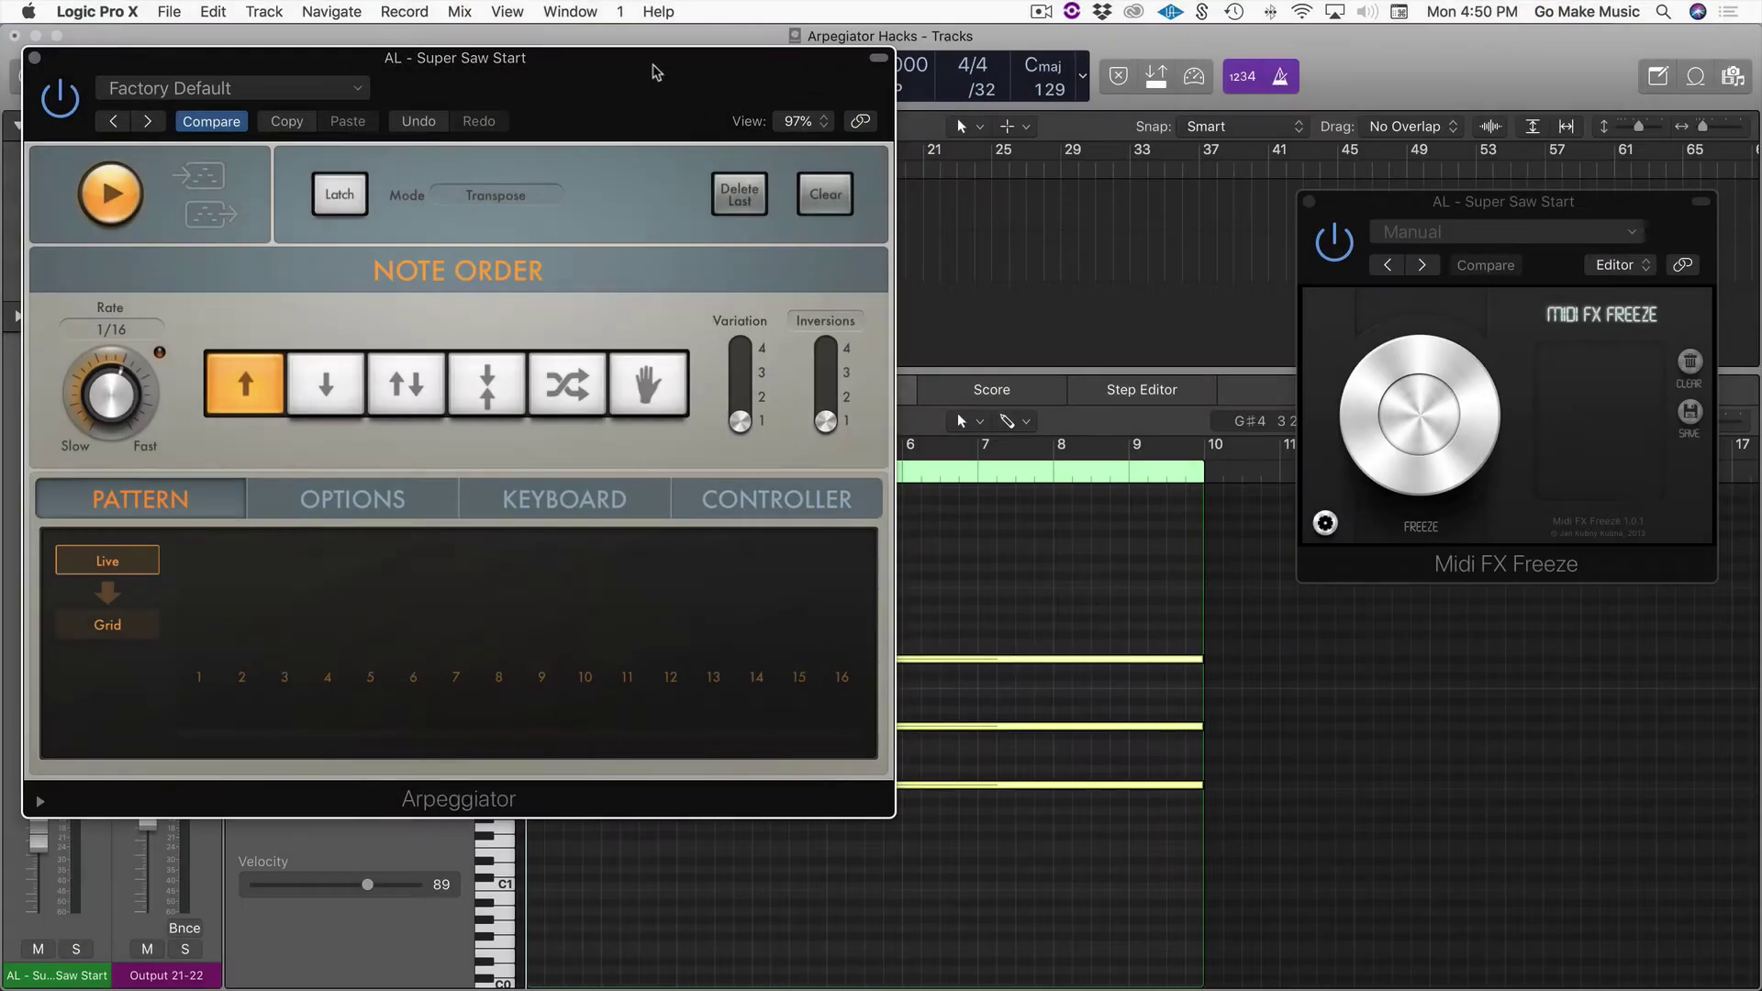
left_click_drag(659, 69, 729, 325)
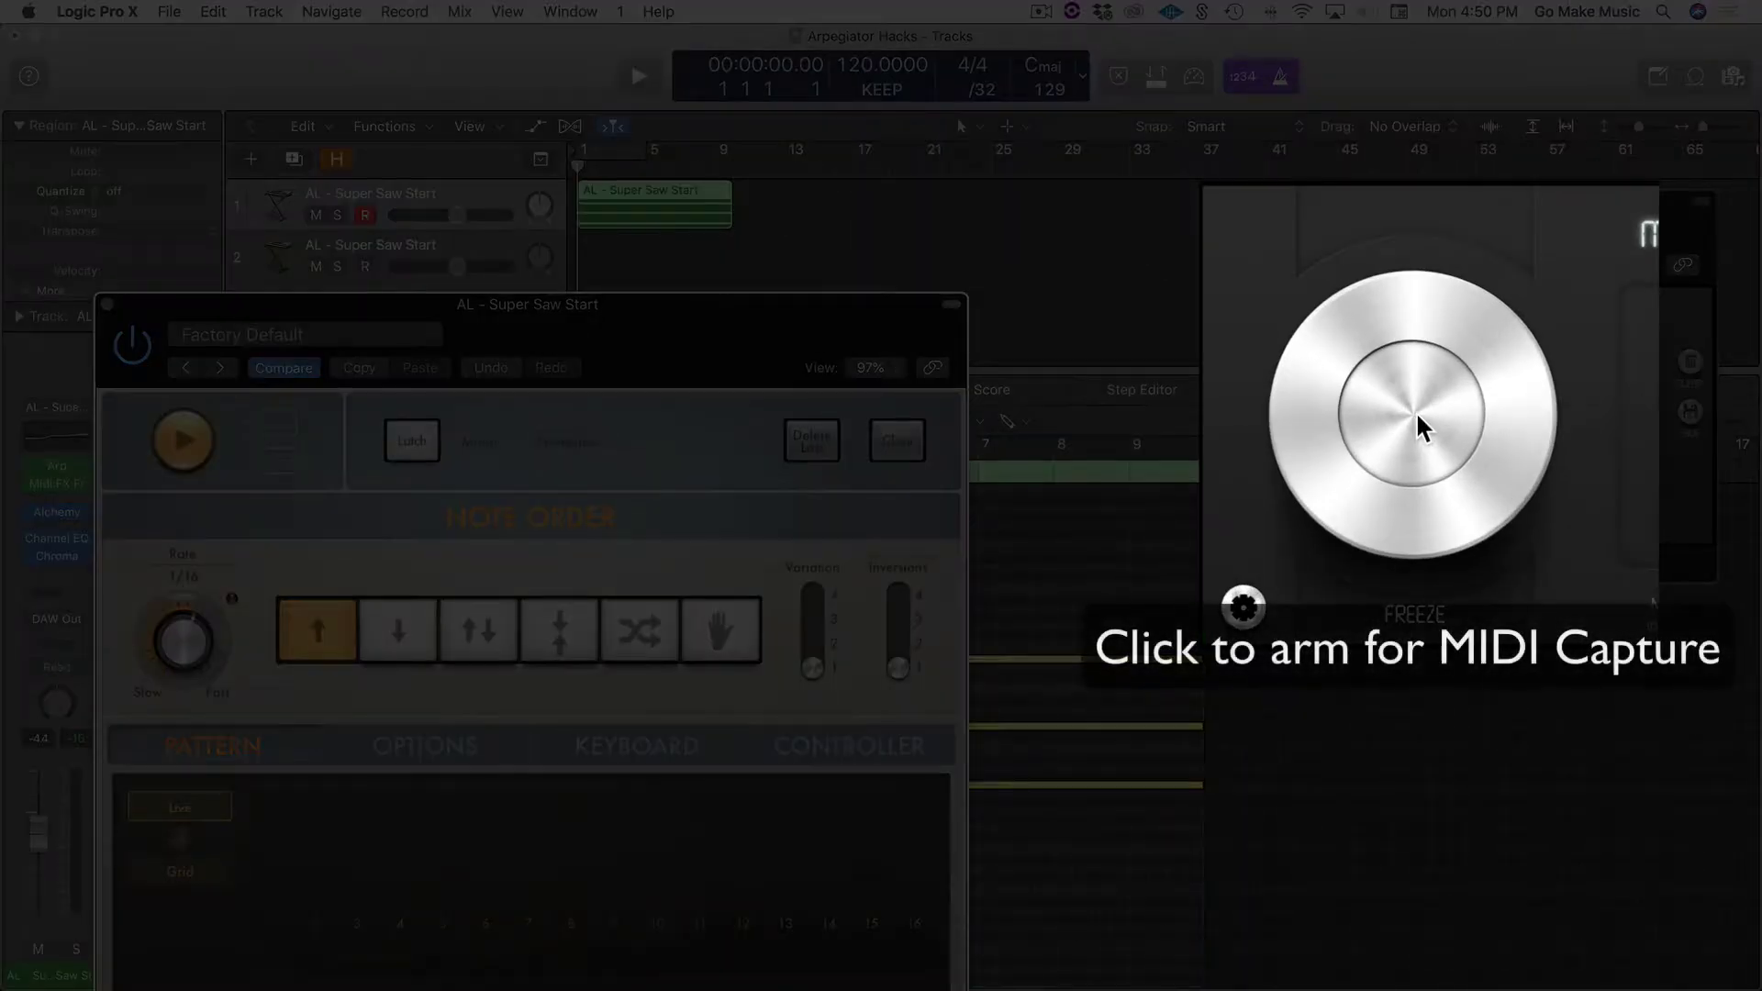
left_click(1422, 424)
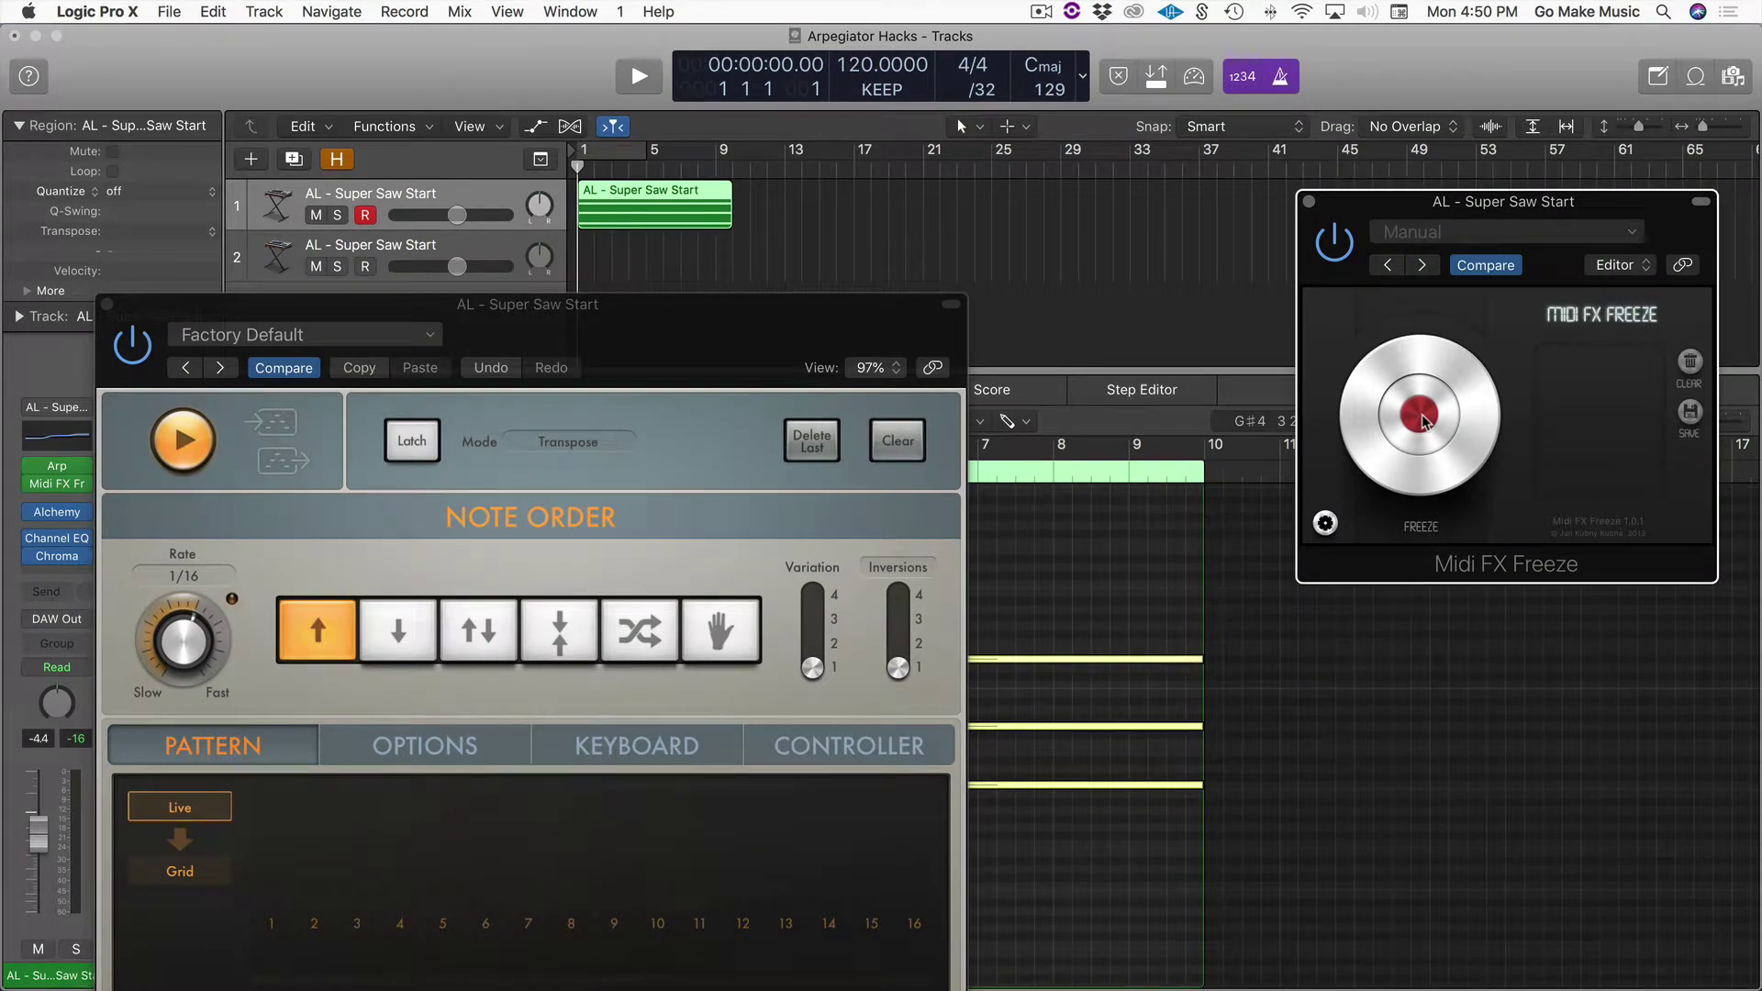
Step: Record the arpeggio into Midi FX Freeze while changing inversions (1→2, 4→3) and raising Rate to 1/128
key("space")
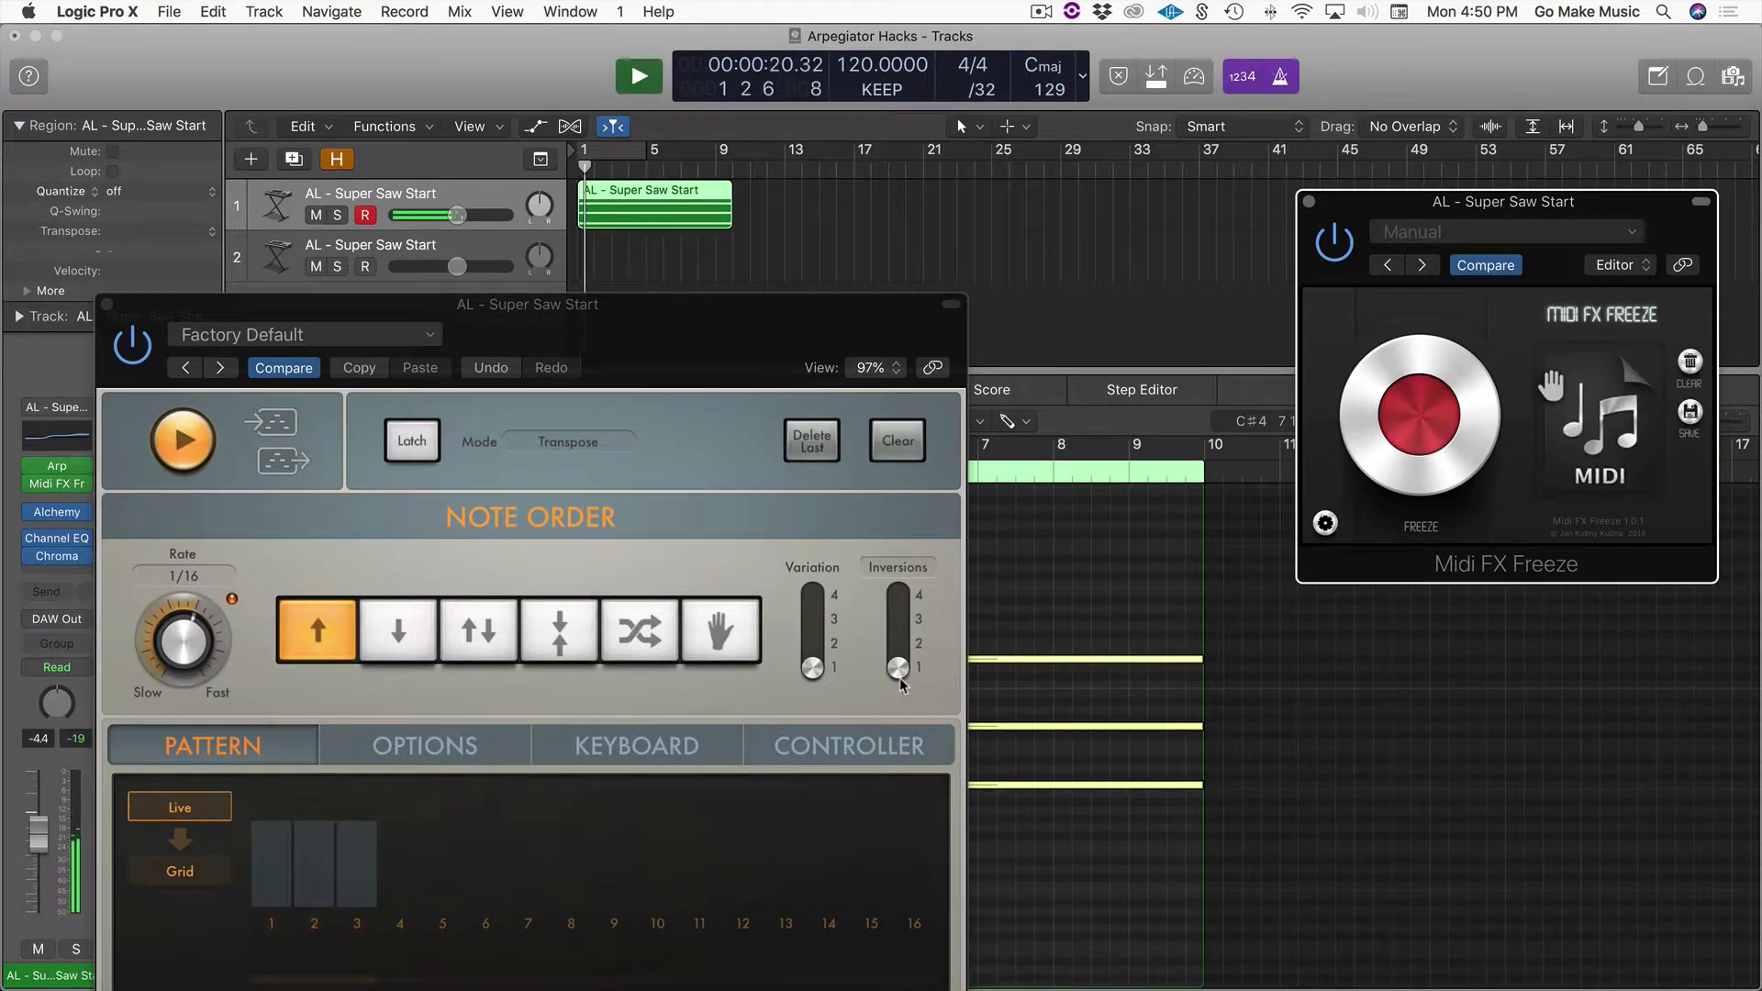
left_click(901, 680)
left_click_drag(901, 670, 904, 530)
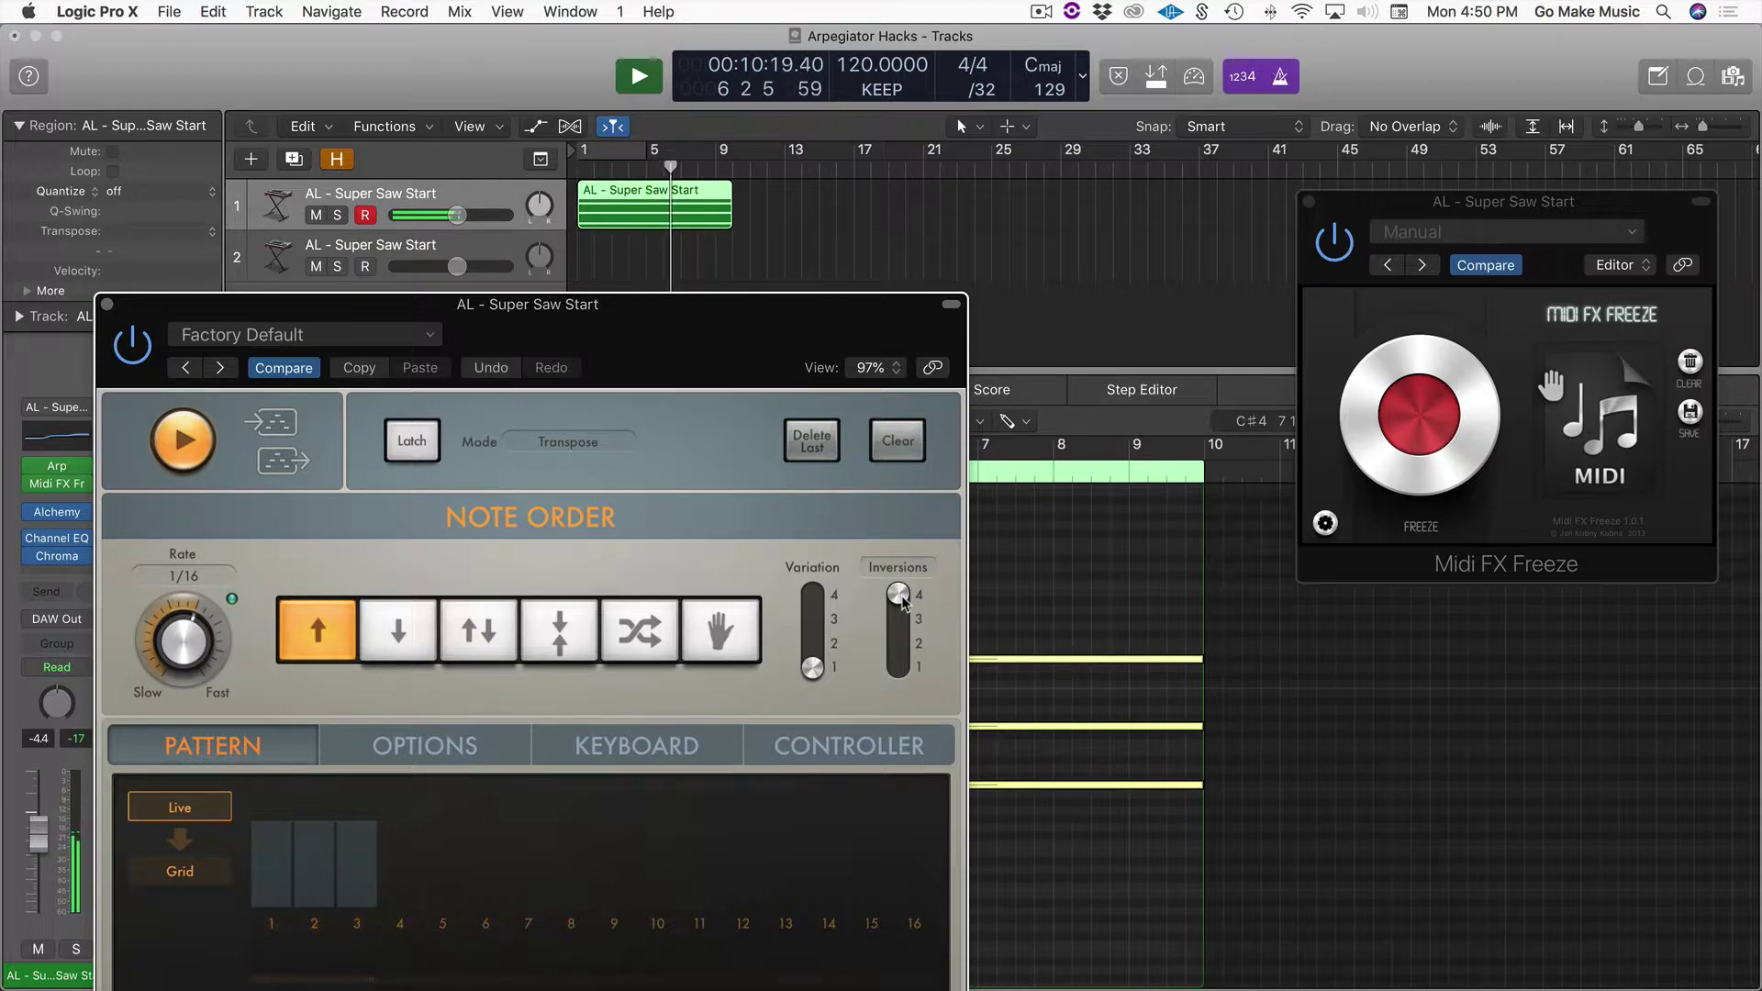
left_click_drag(905, 596, 873, 695)
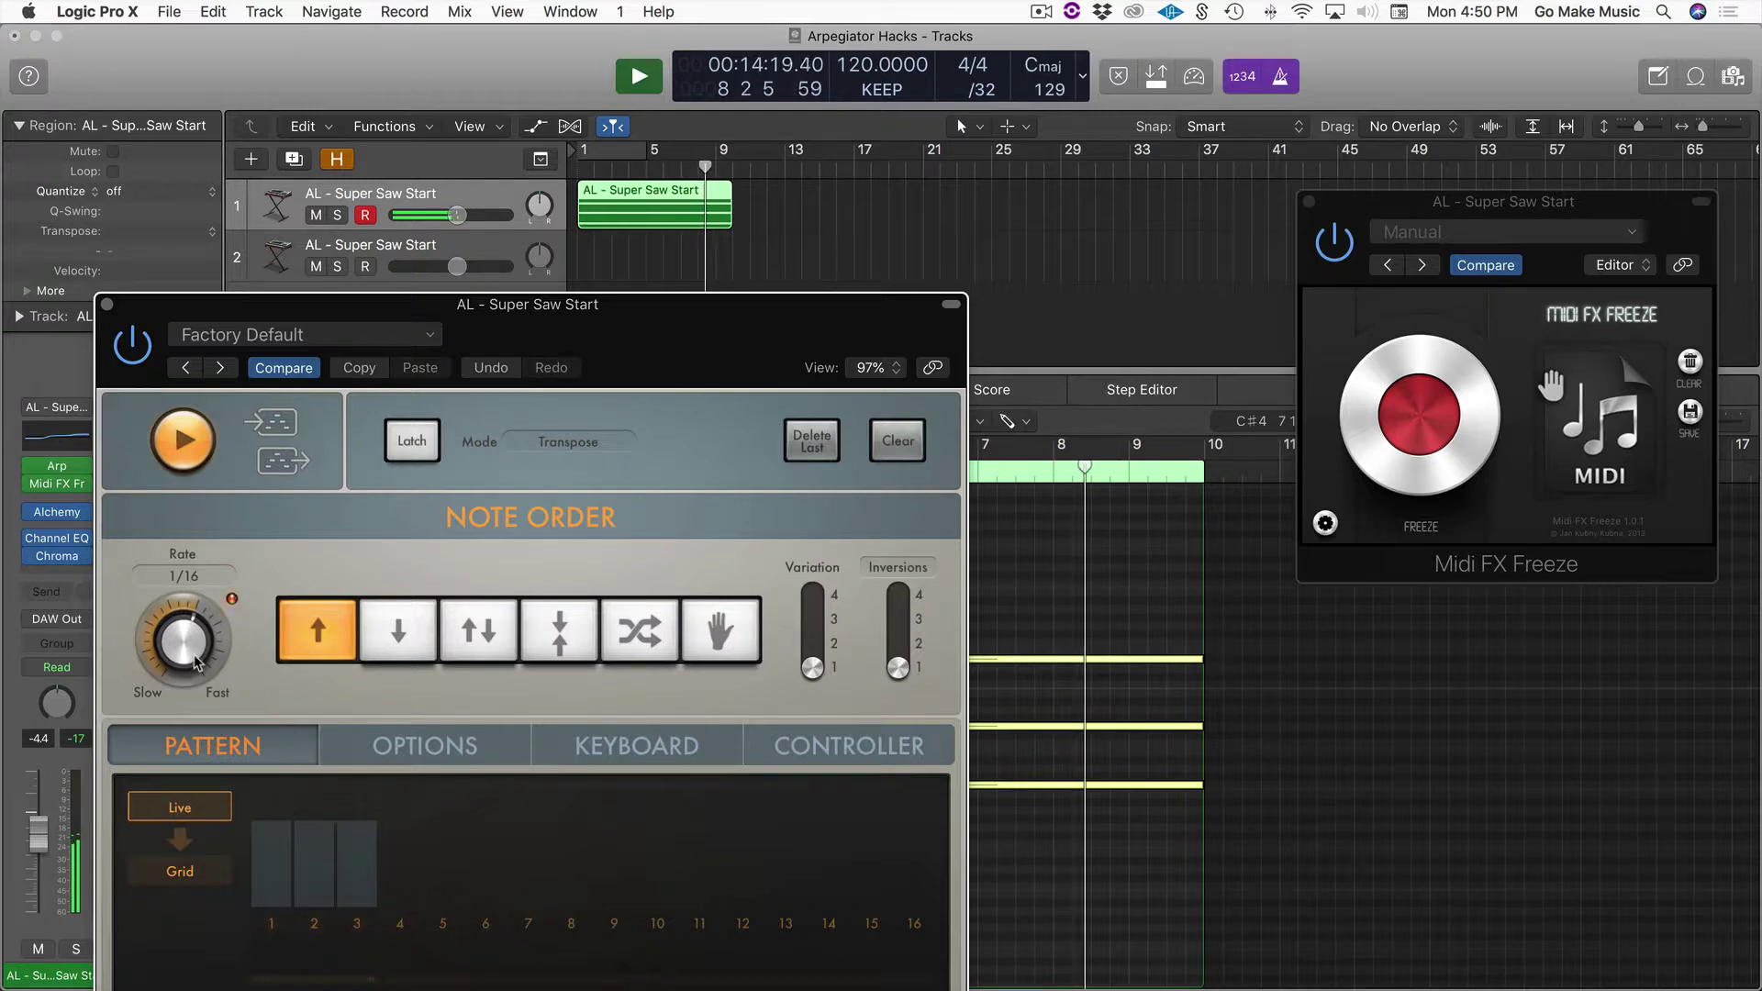
left_click_drag(196, 661, 198, 547)
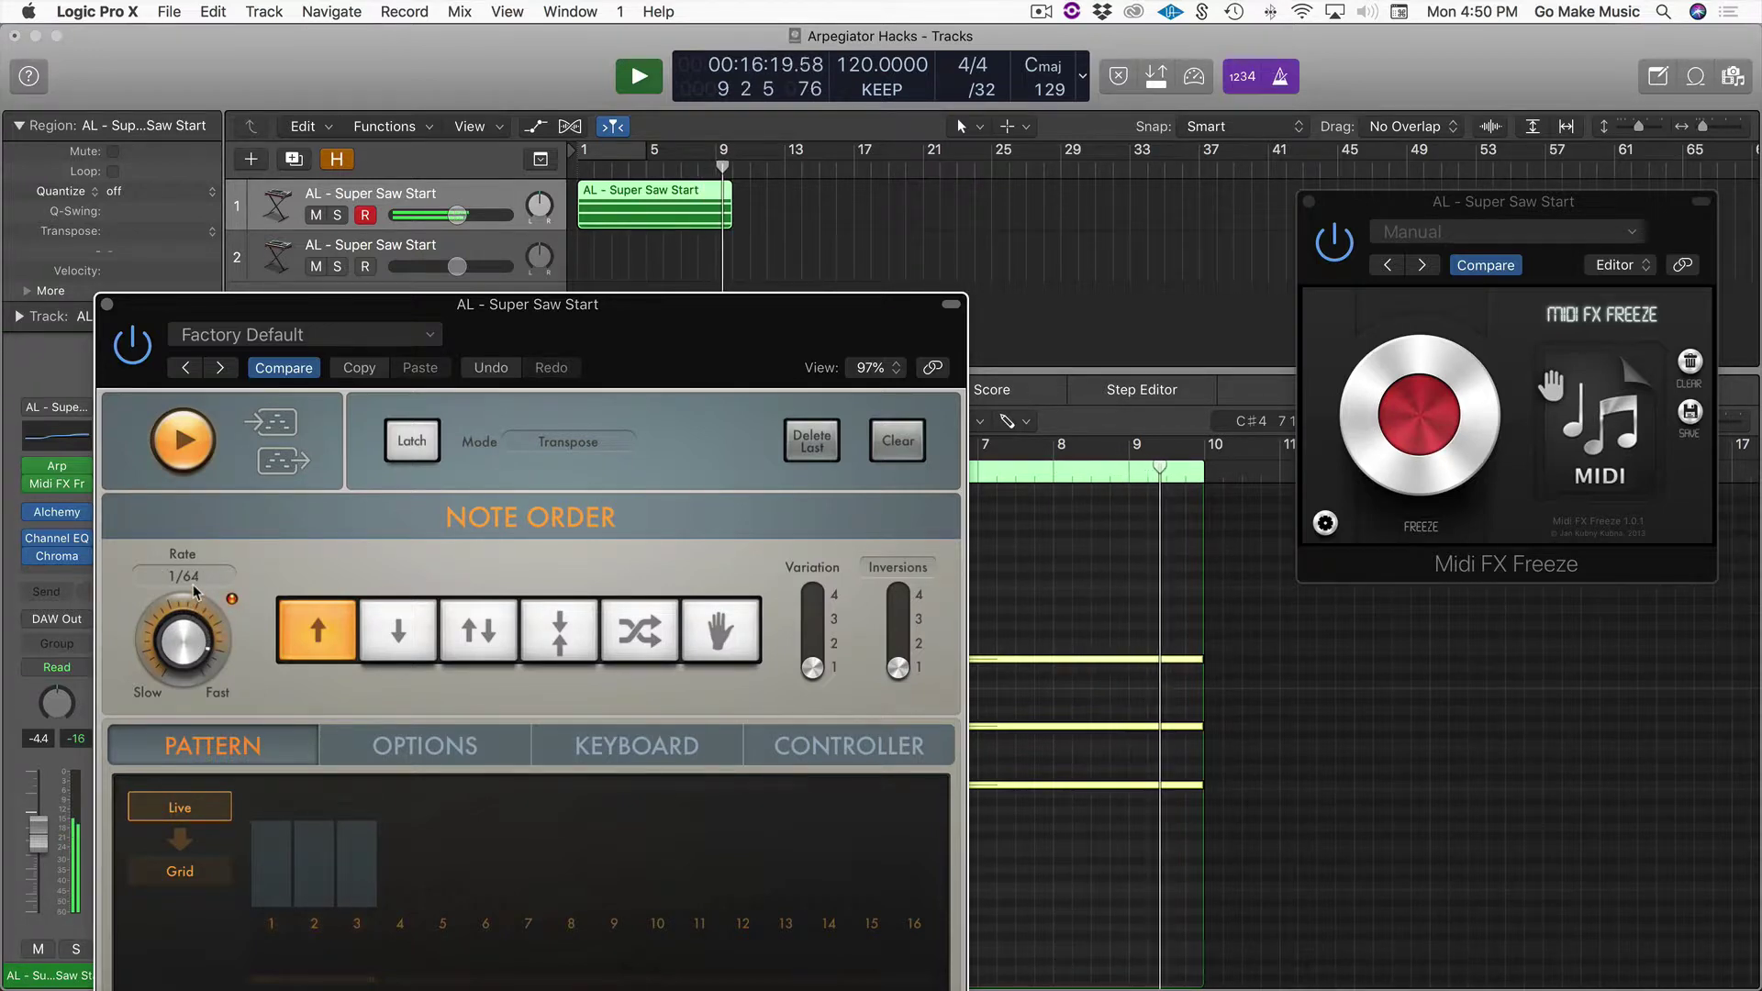
key("space")
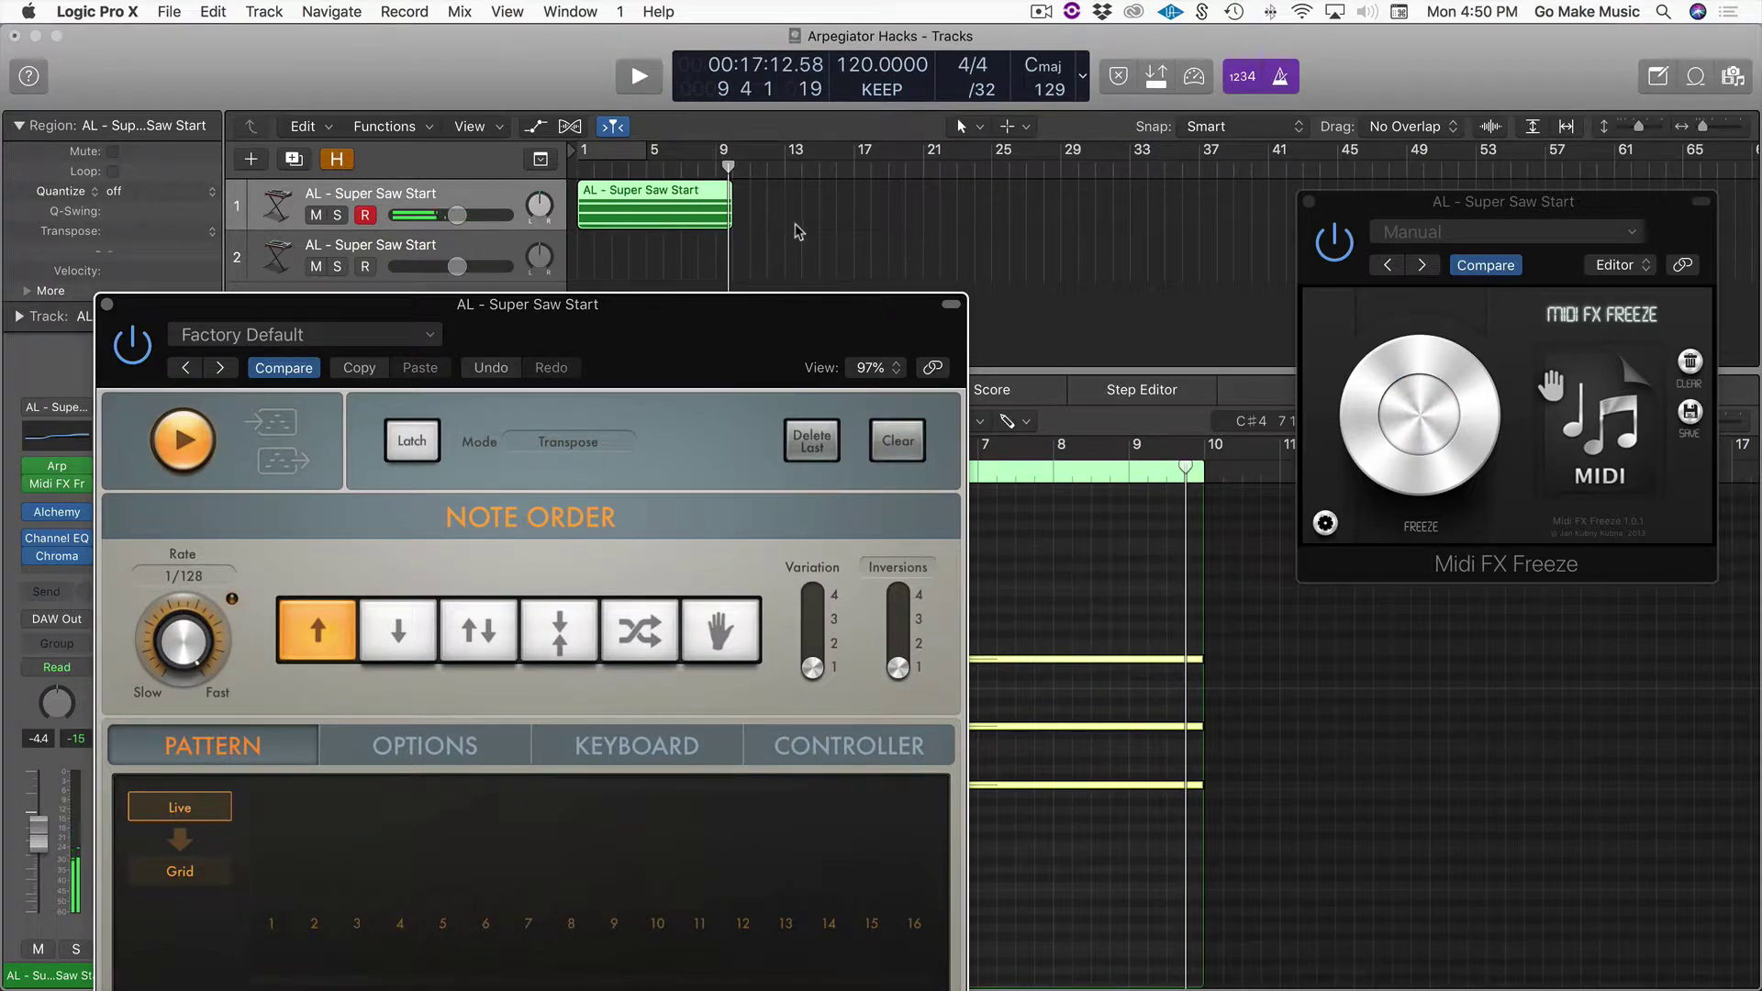
left_click_drag(734, 308, 771, 407)
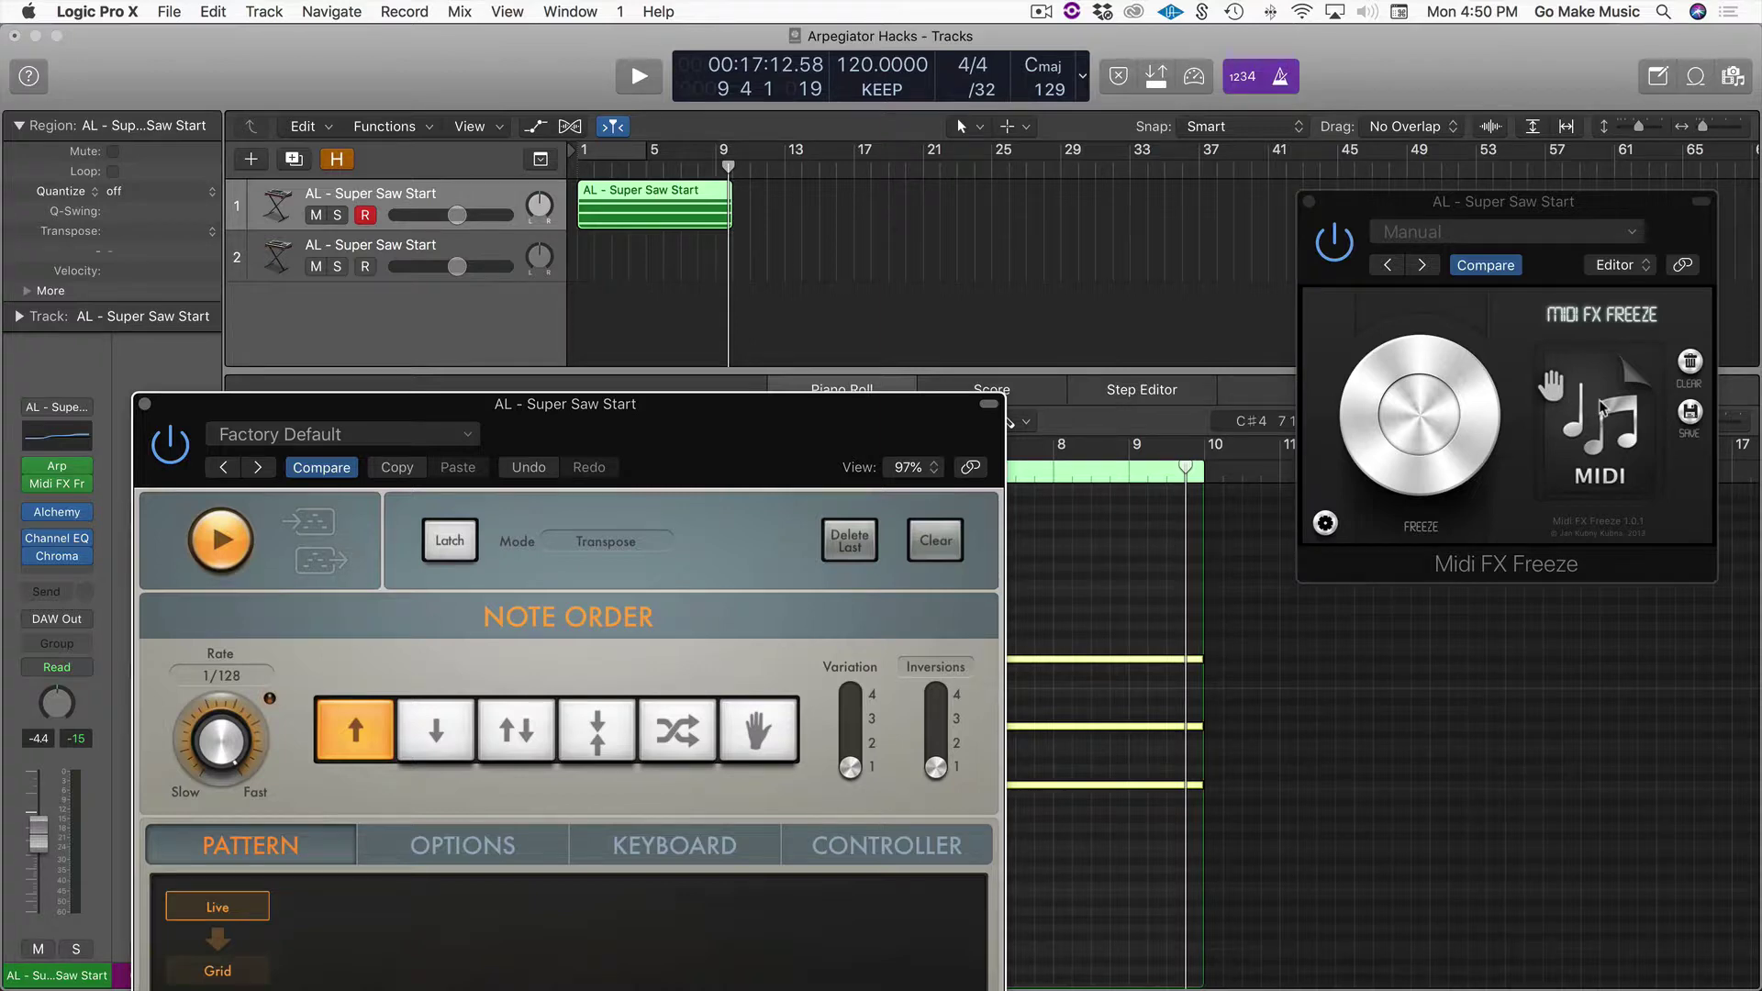
Step: Drop the captured MIDI onto track 2 and mute the original chord region on track 1
left_click_drag(1600, 410, 1163, 333)
left_click_drag(1601, 408, 589, 253)
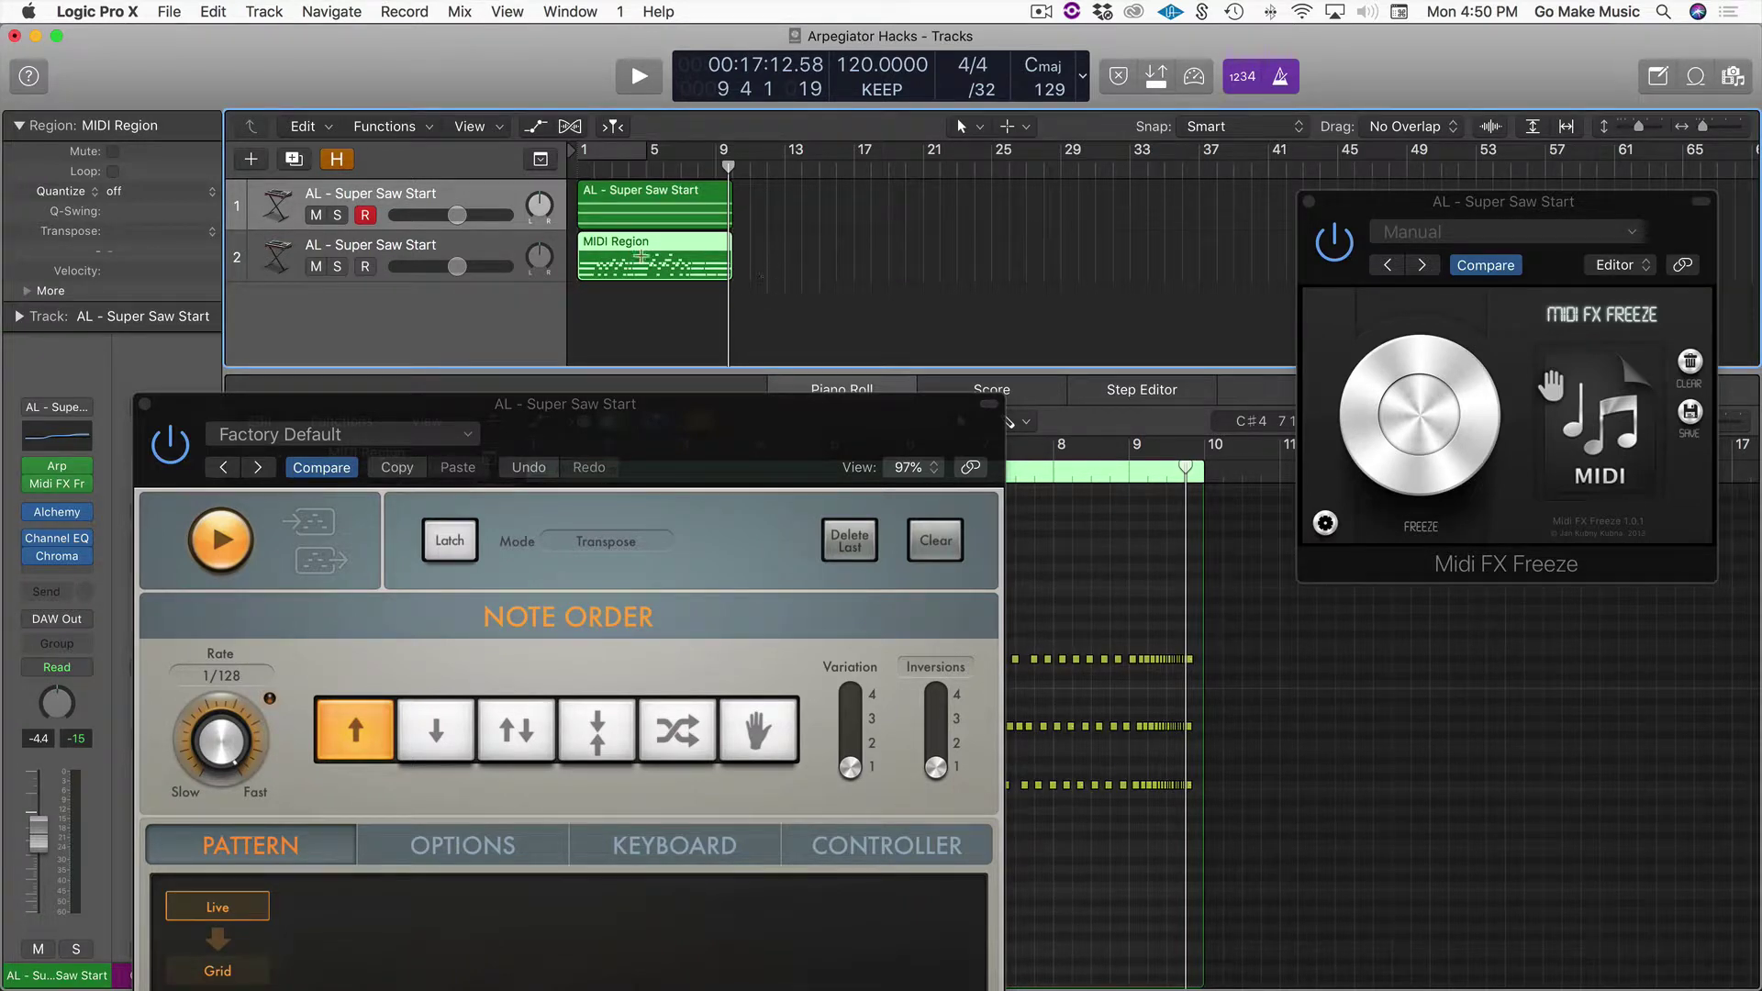
left_click(642, 195)
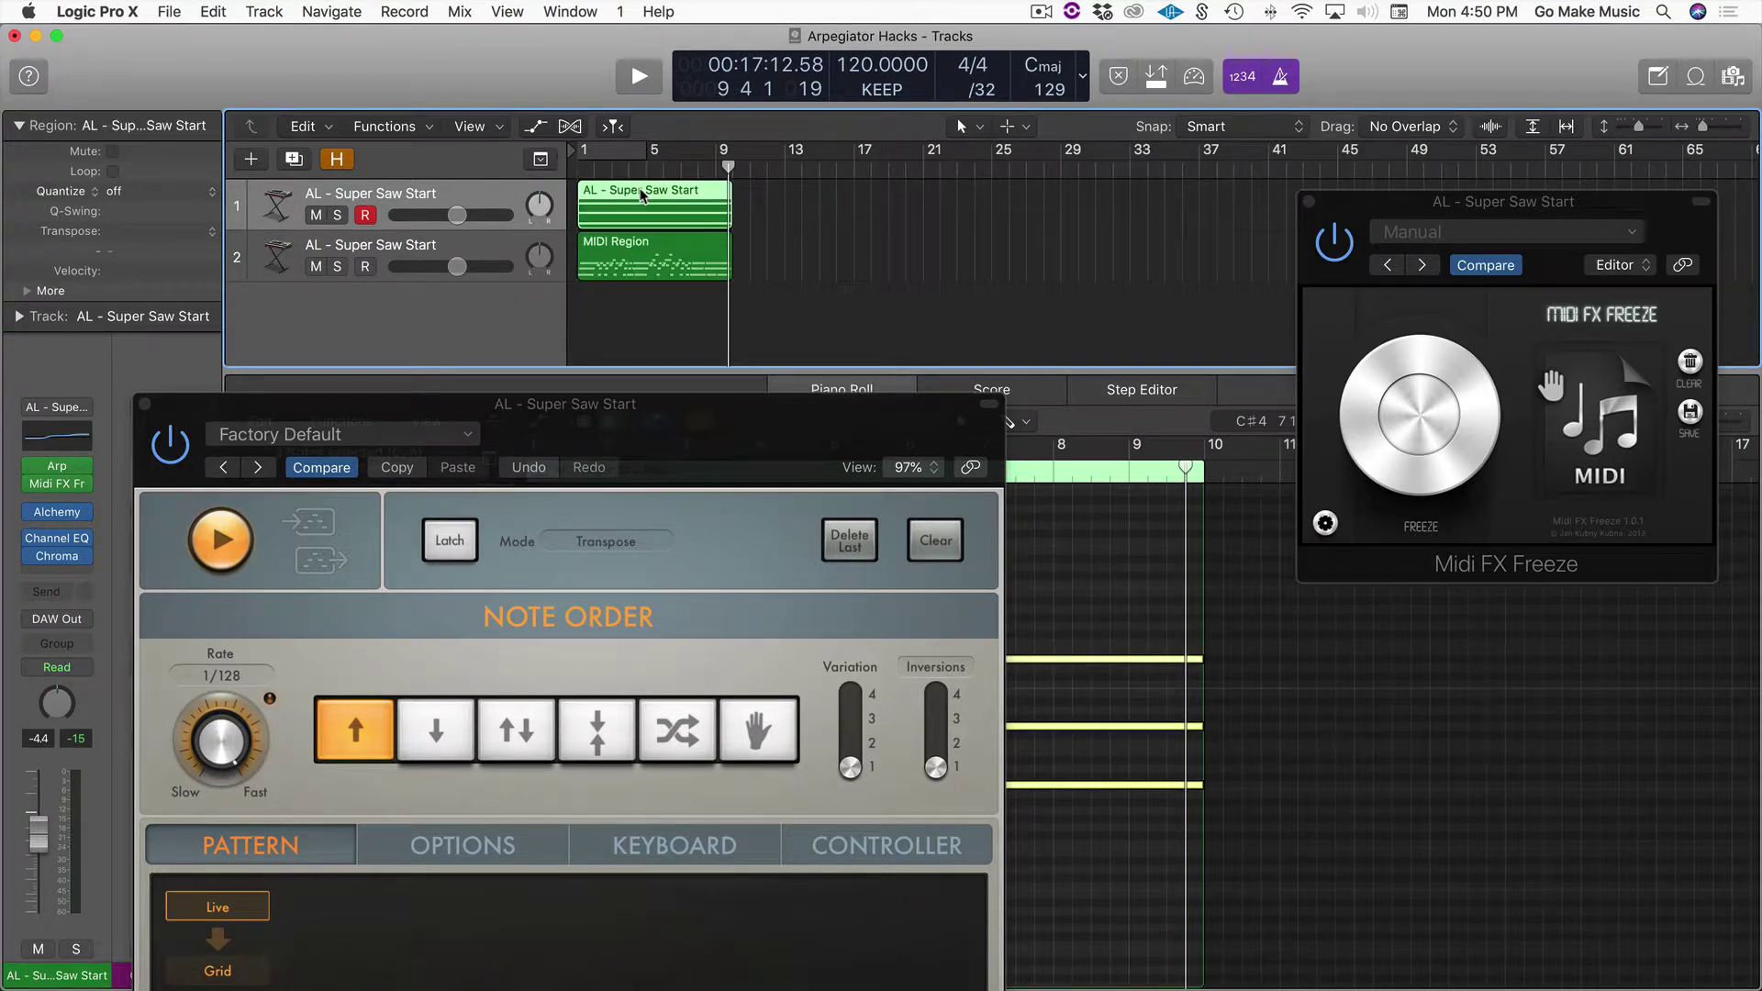
key("ctrl+m")
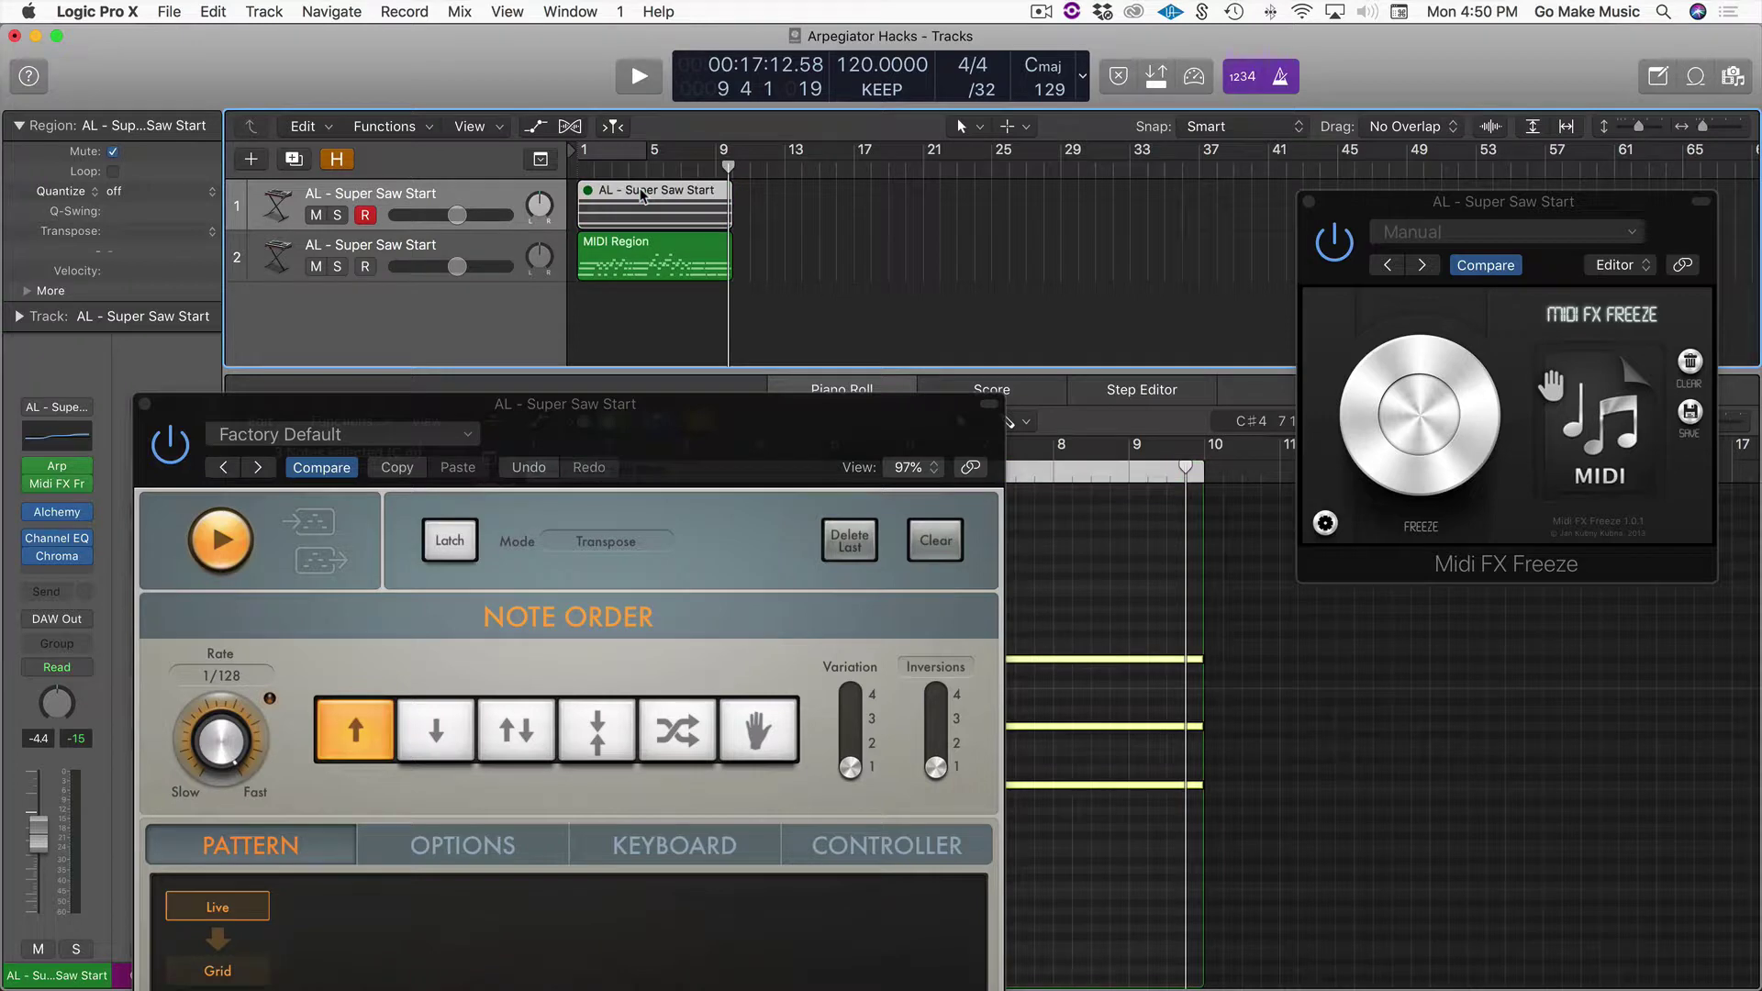
Step: Close the Arpeggiator, make track 2 taller, and open its new MIDI Region with the playhead at bar 1
left_click(144, 403)
left_click_drag(358, 277, 361, 341)
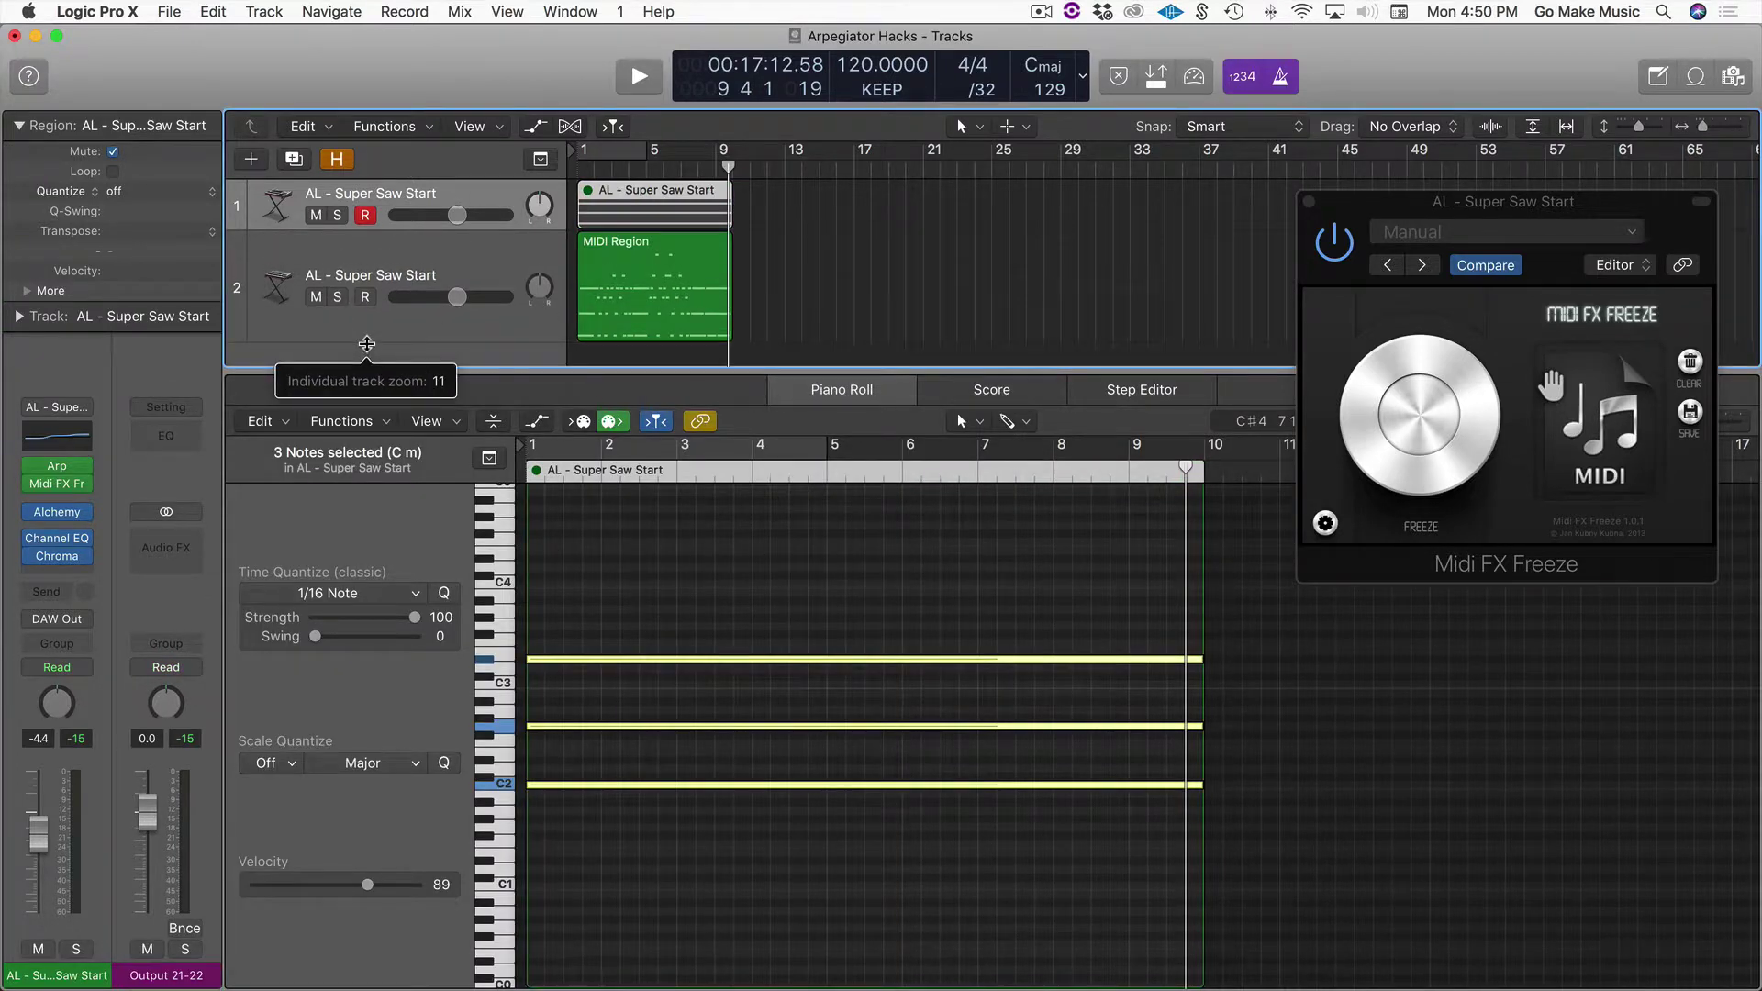
left_click(628, 248)
key("Return")
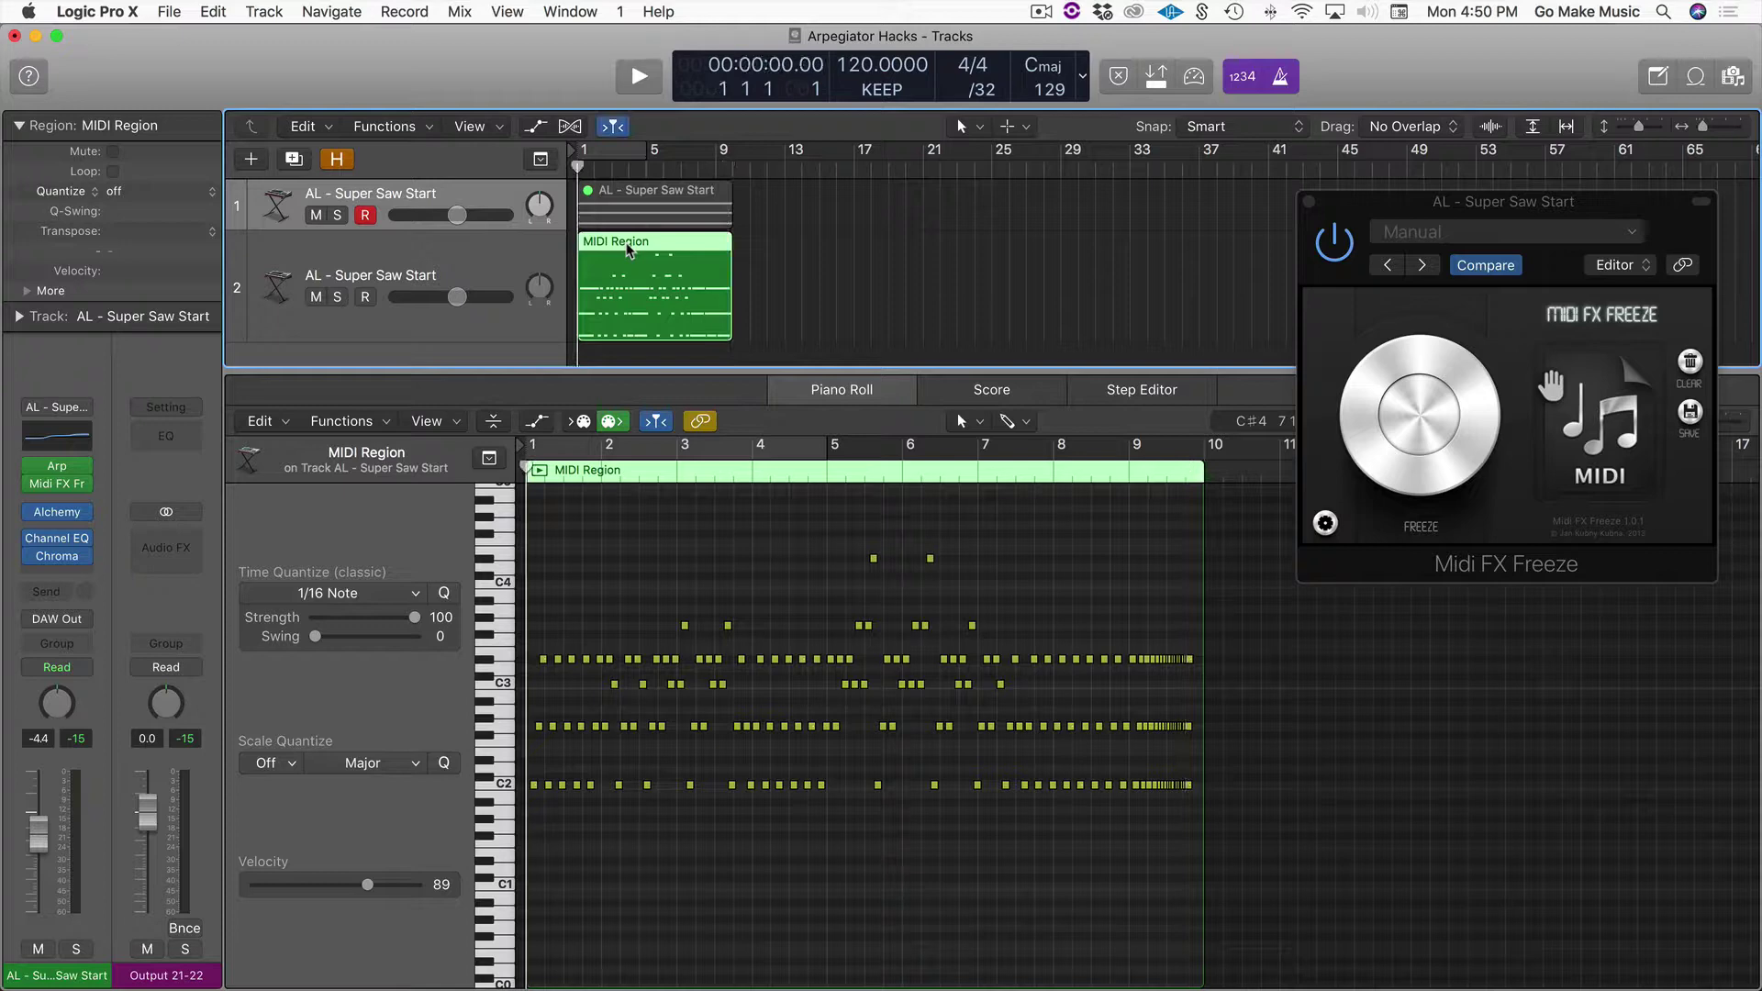
Step: Play the new MIDI Region from bar 1, zoomed in horizontally, then reopen the Arpeggiator settings
key("space")
key("super+Right")
key("super+Right")
key("super+Right")
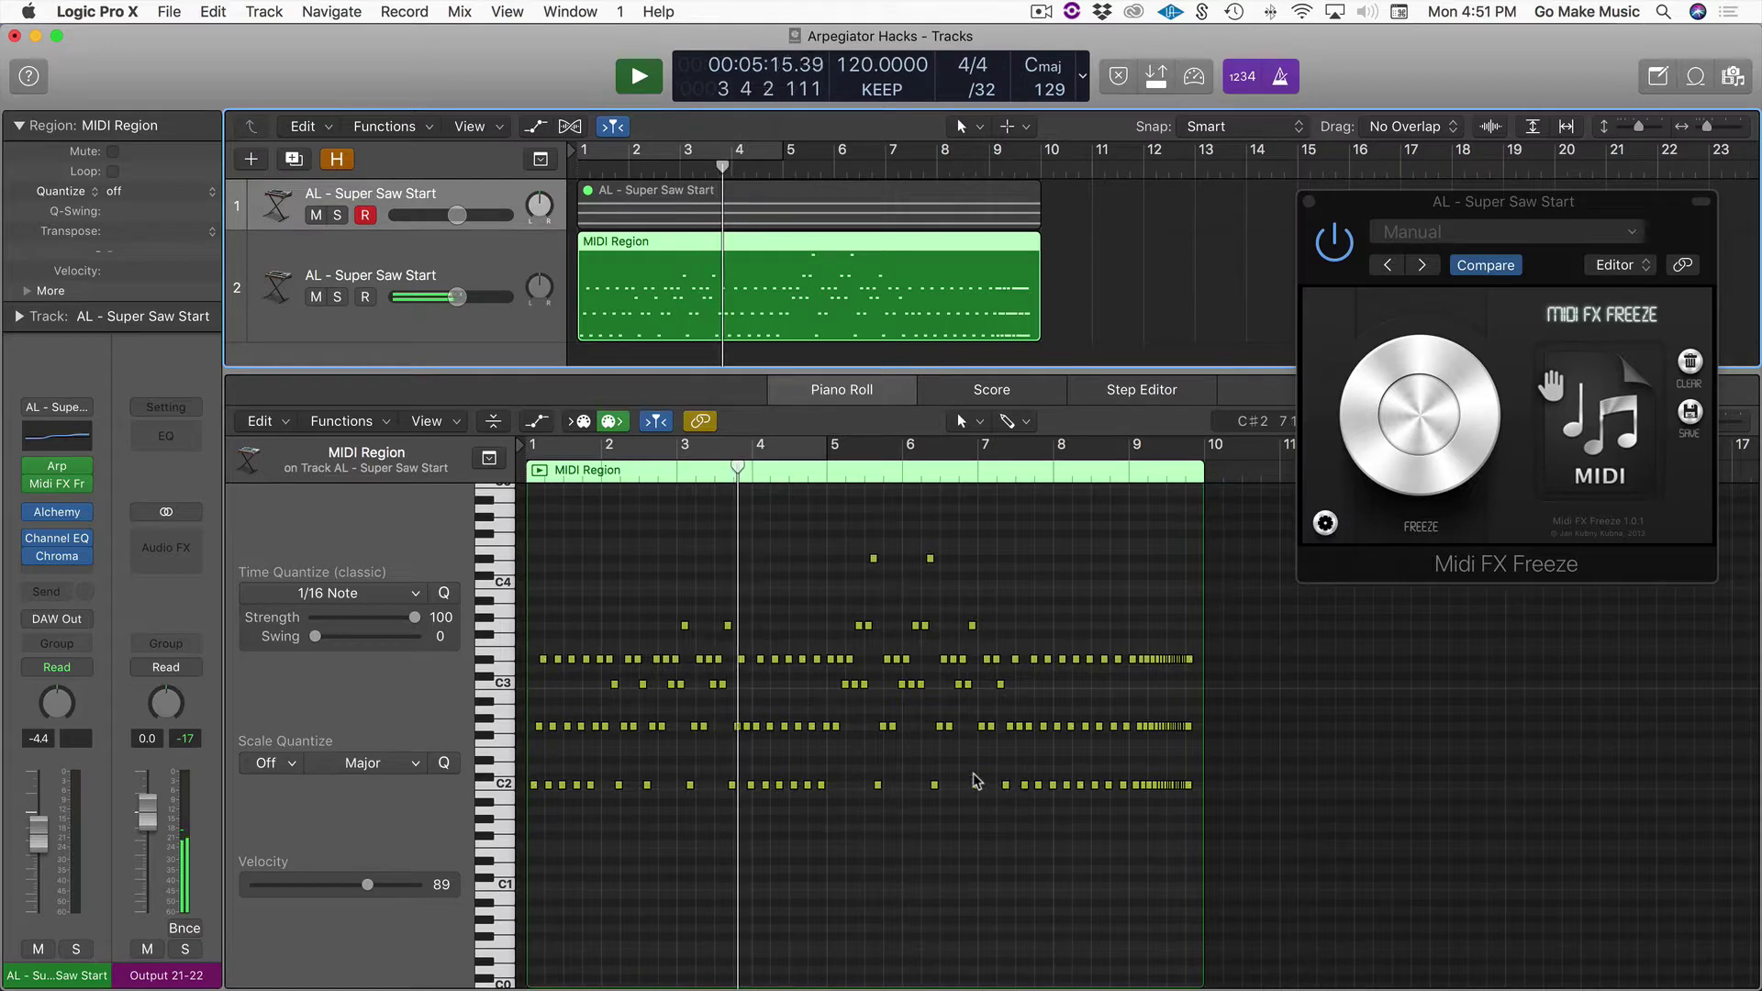
key("super+Right")
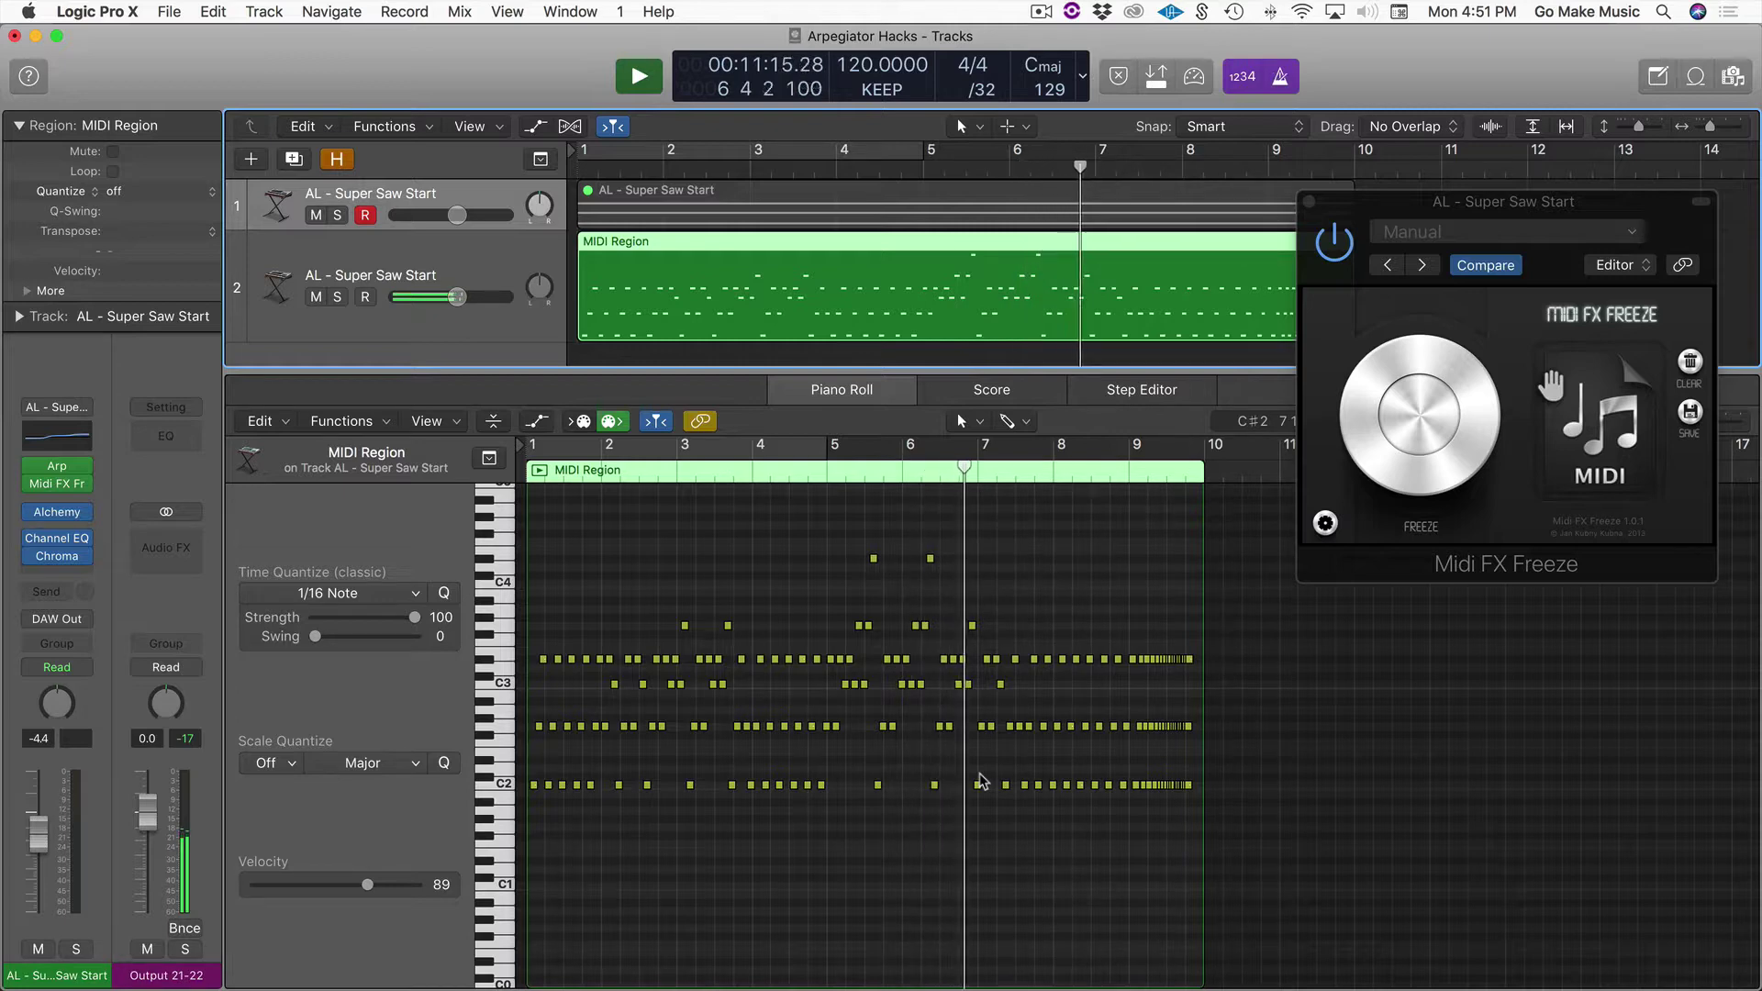
key("space")
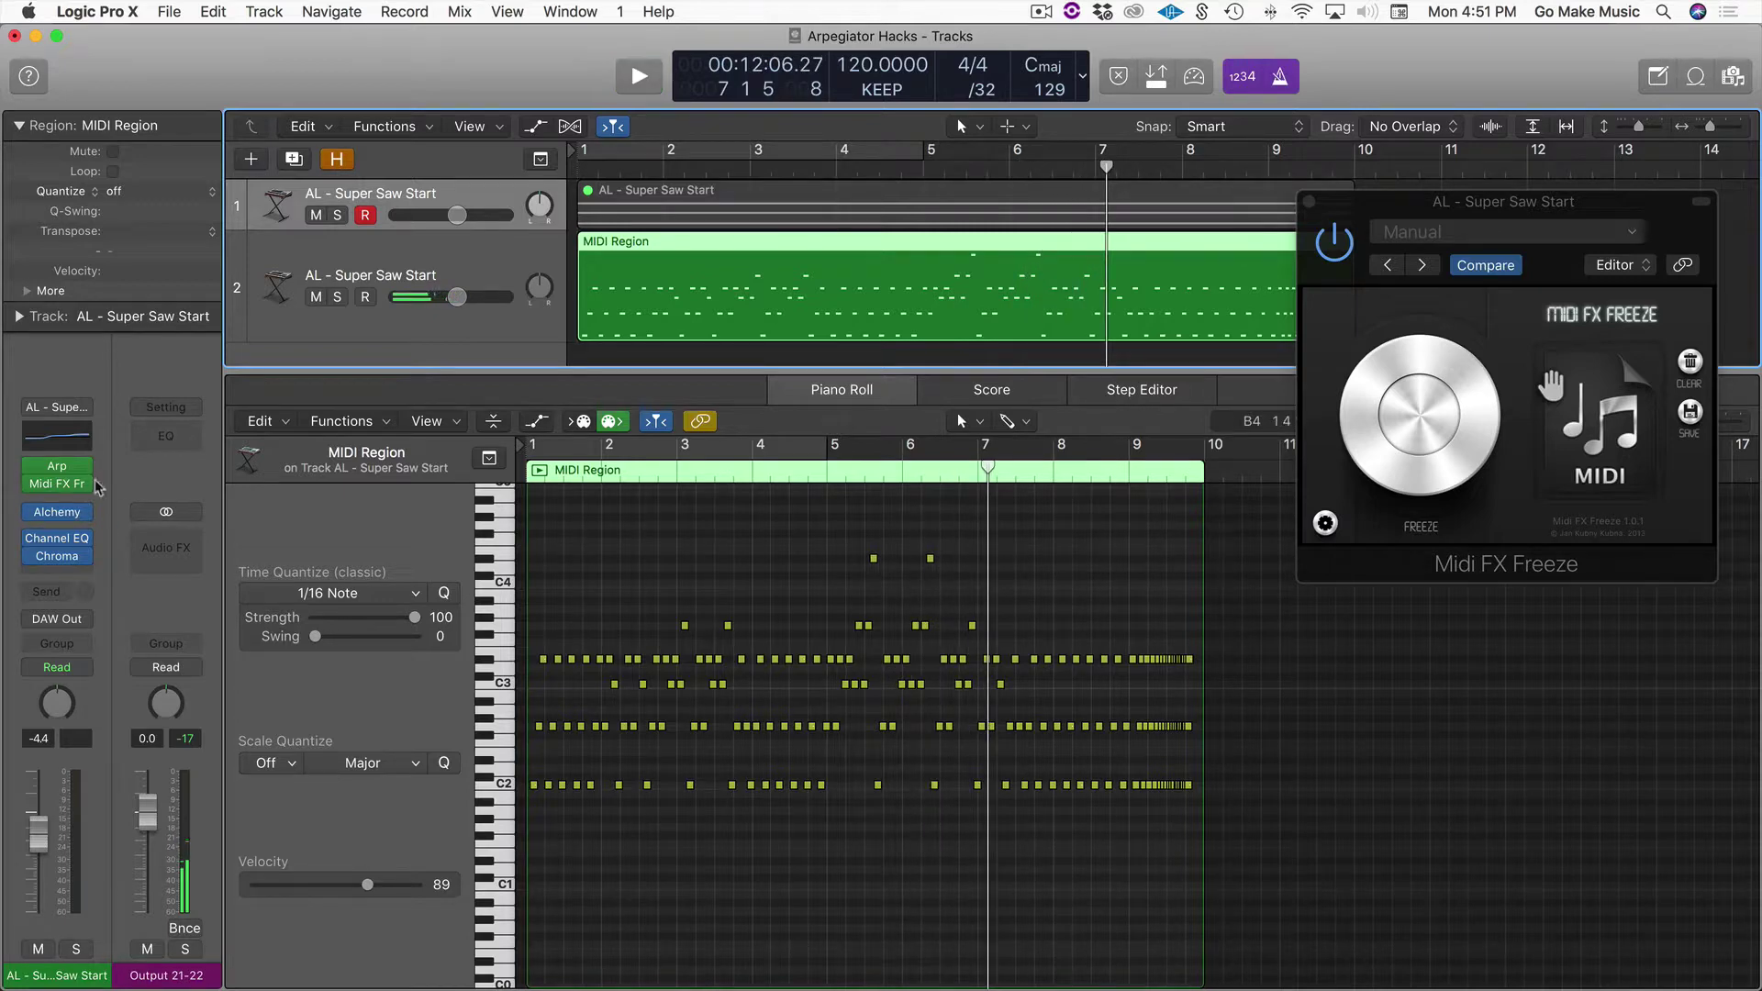
left_click(55, 473)
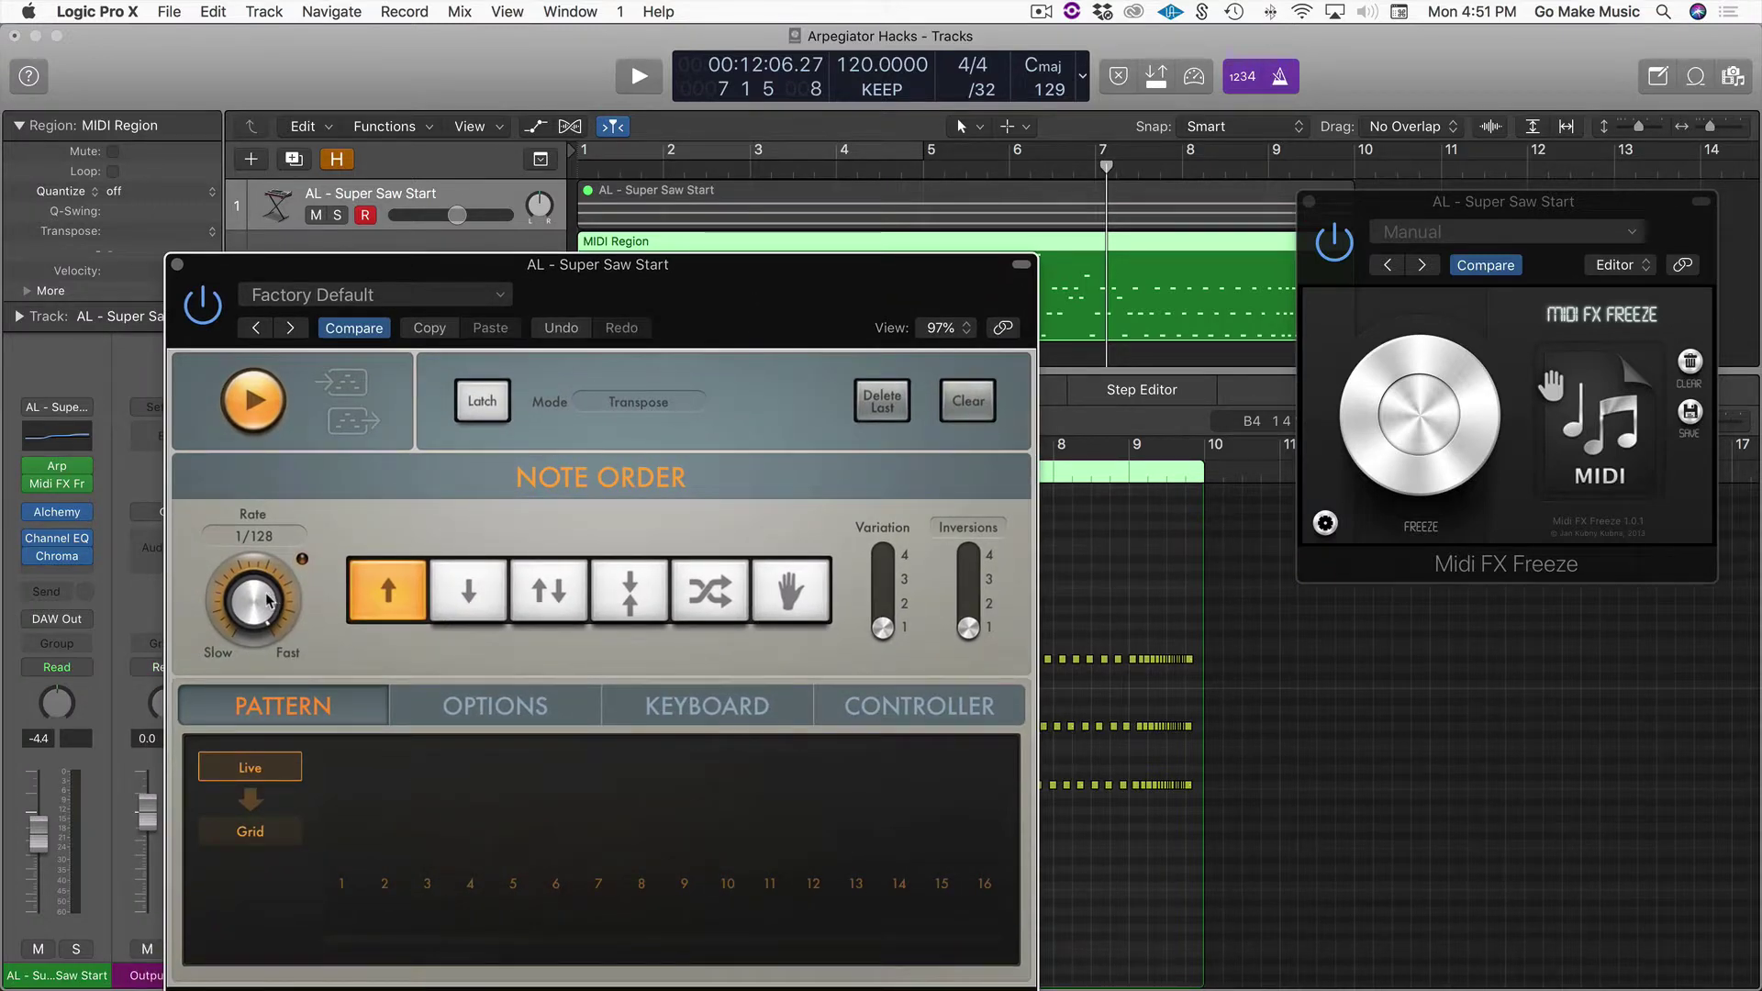
Step: In the Arpeggiator's Options, turn Note Length down from 90% to 55%, then close the window
left_click(468, 708)
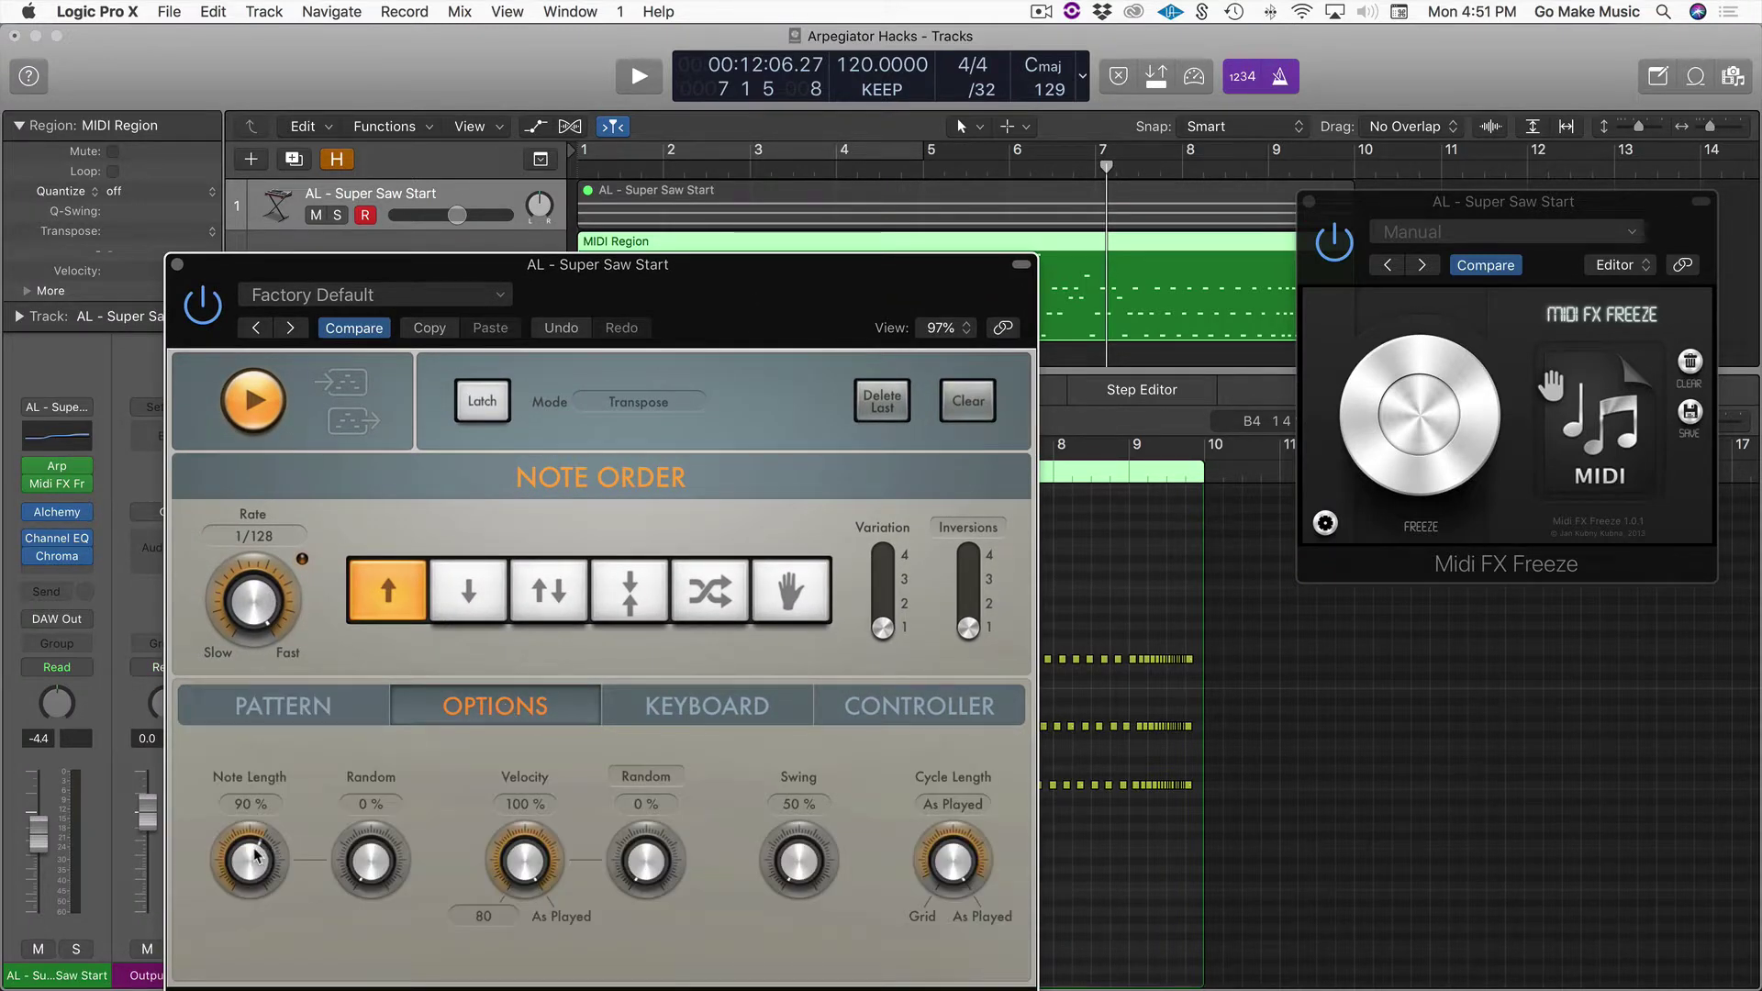
left_click_drag(260, 850, 255, 899)
left_click(178, 265)
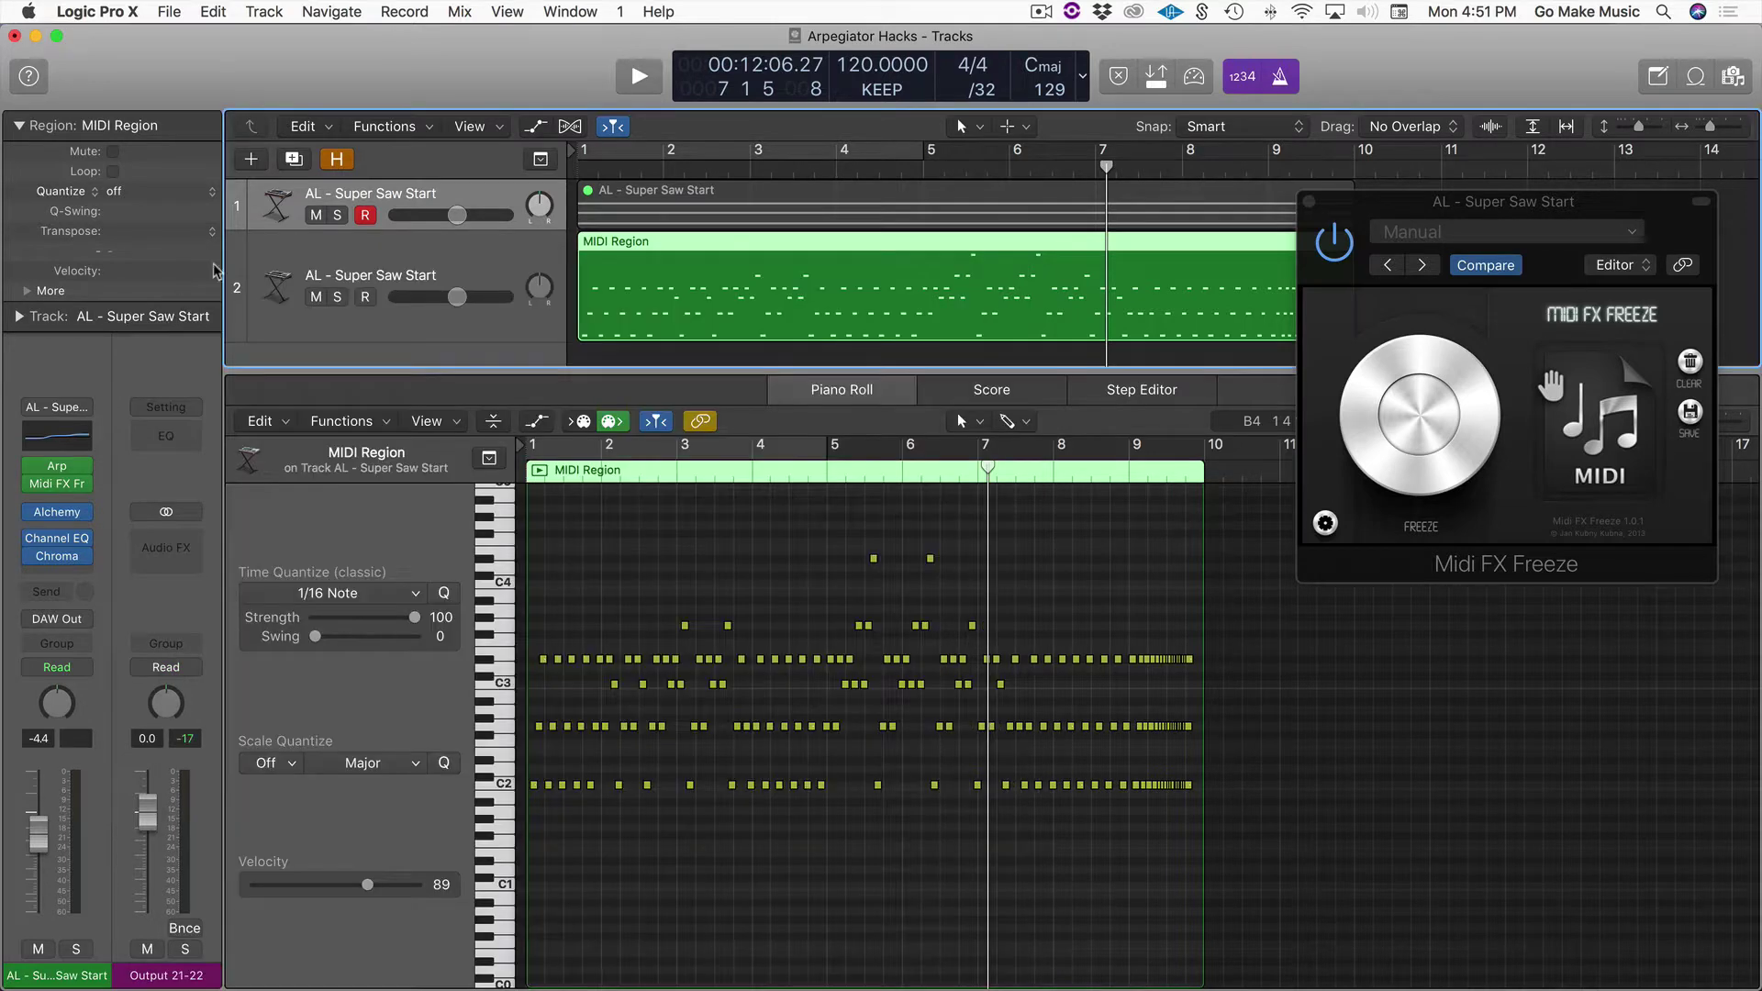
left_click(1691, 417)
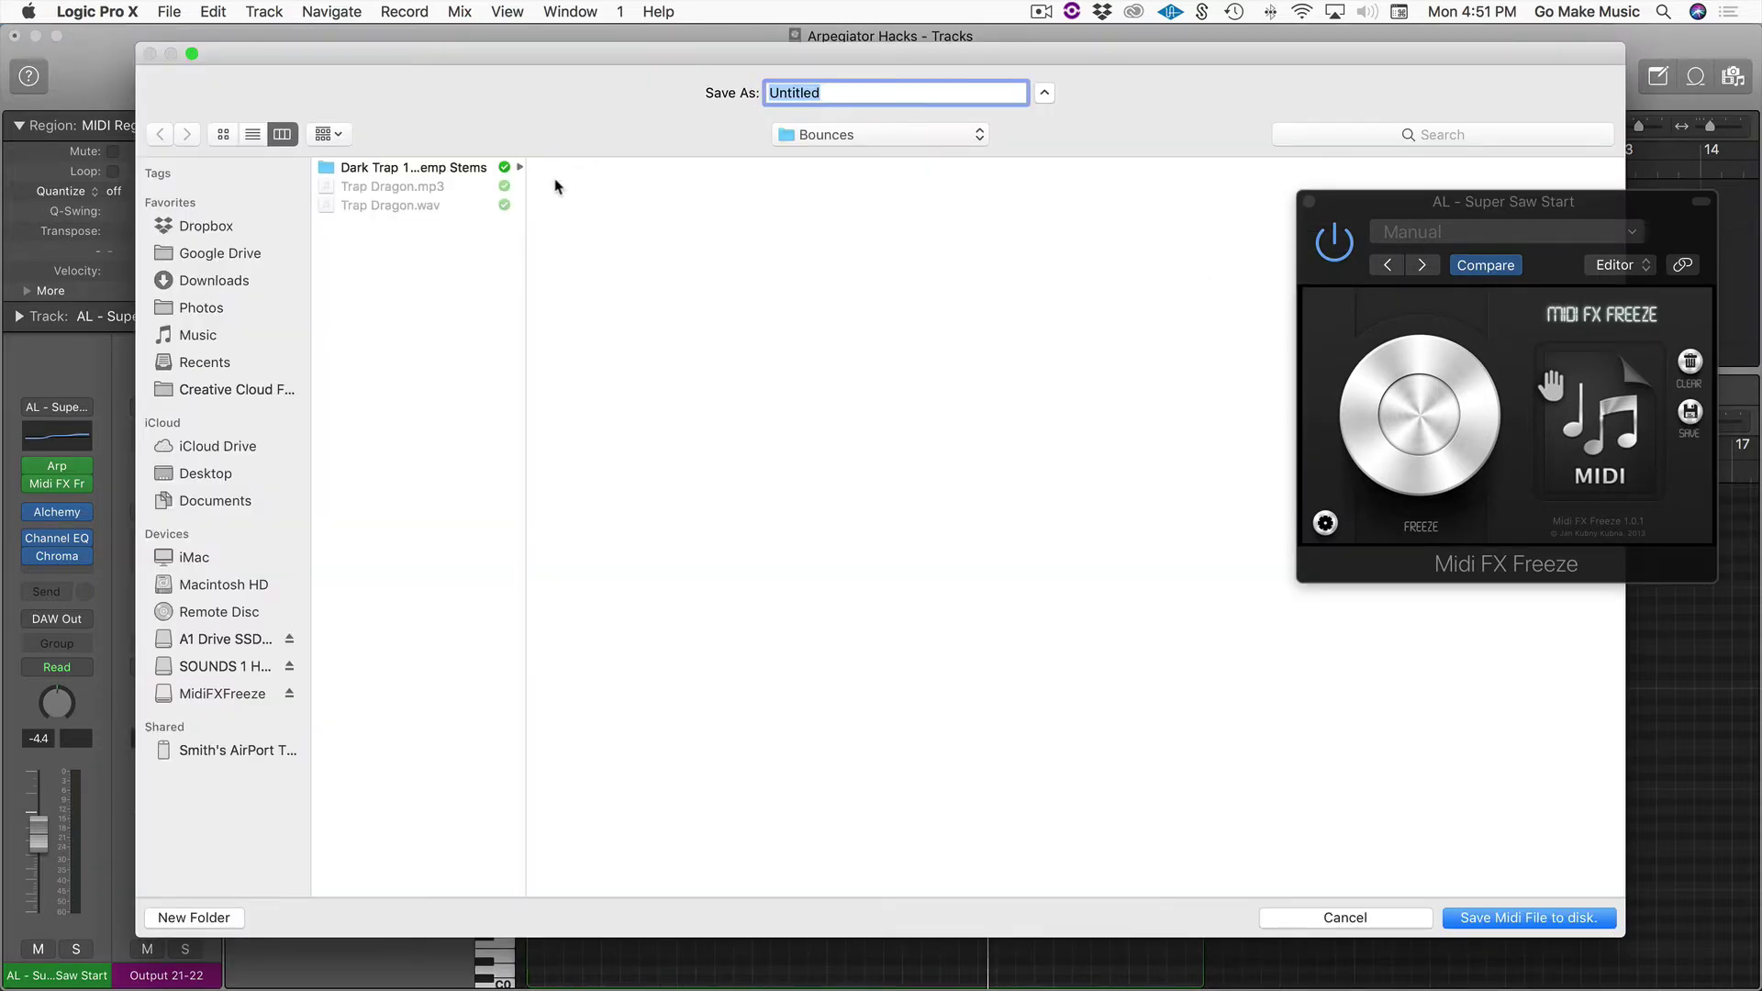
left_click(1382, 925)
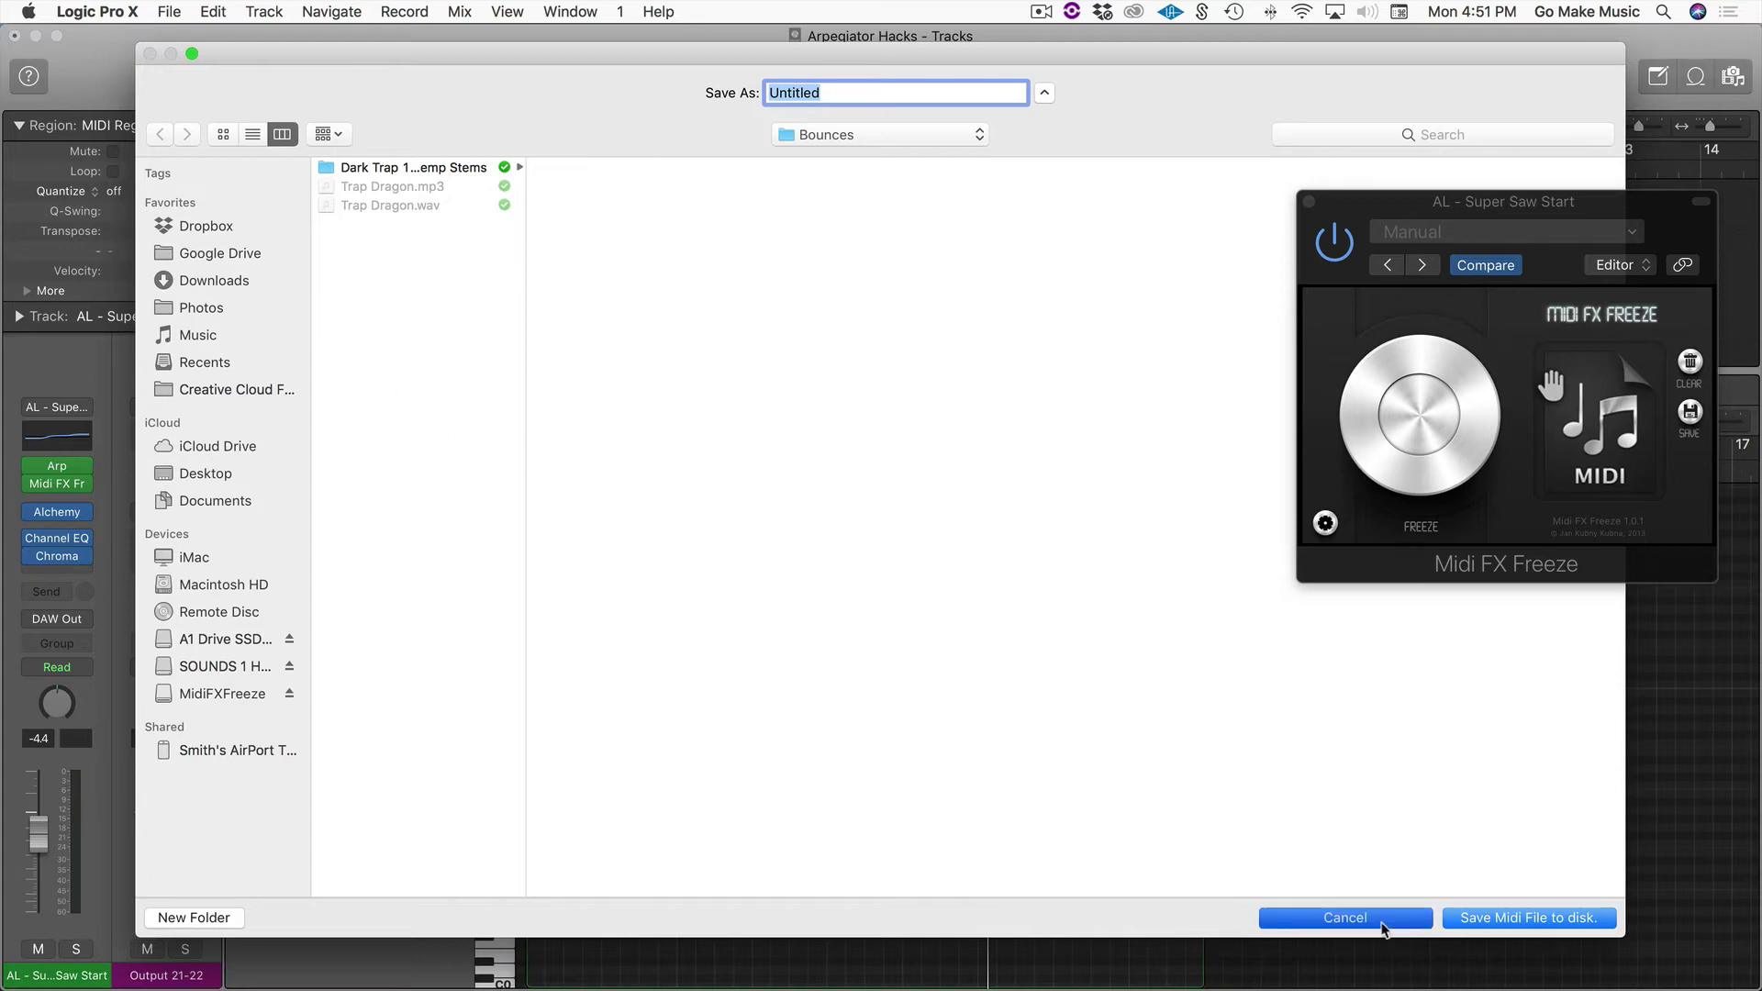